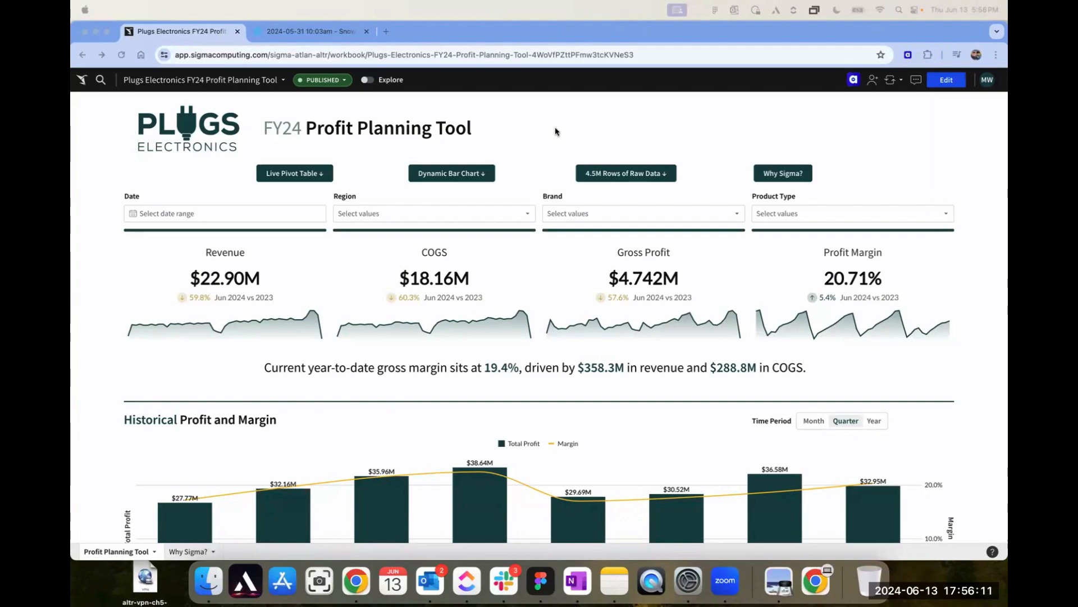
Look over the profit planning dashboard and open the underlying data of the Revenue KPI
scroll(393, 304, down, 3)
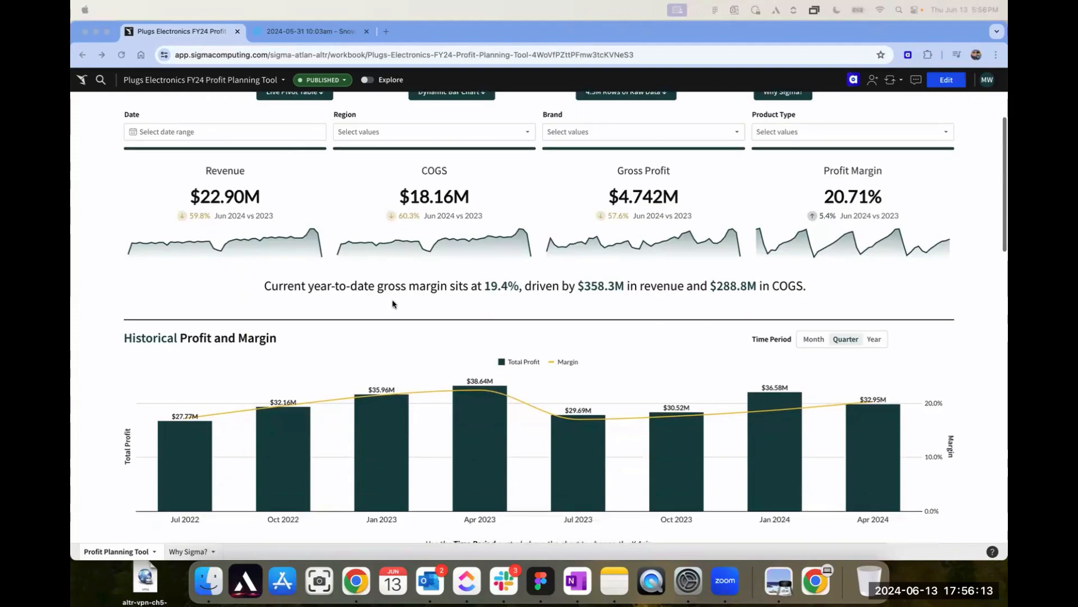
scroll(359, 278, up, 1)
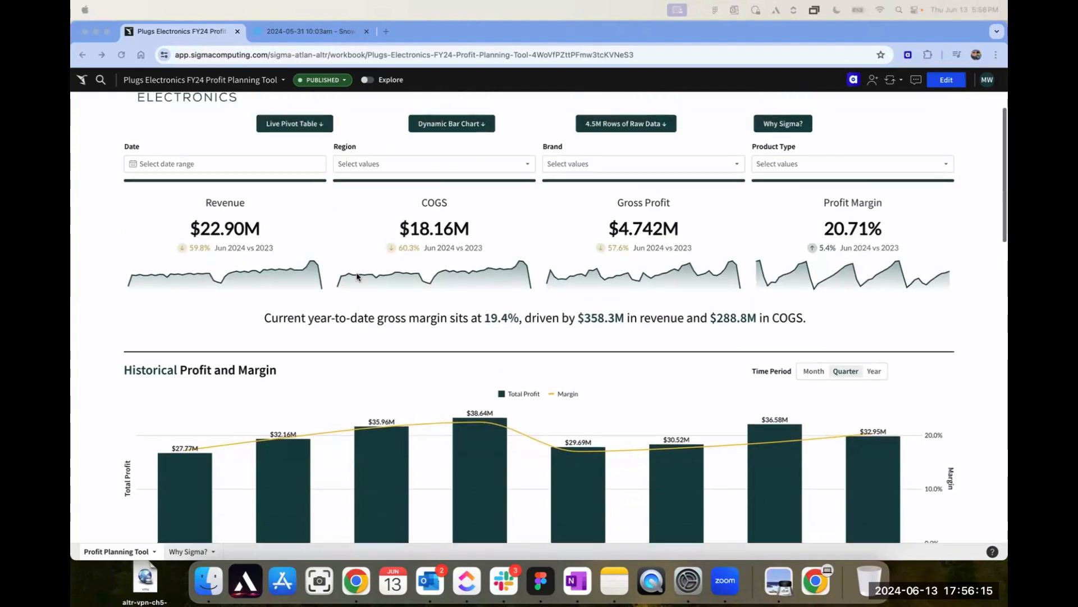
scroll(302, 227, up, 2)
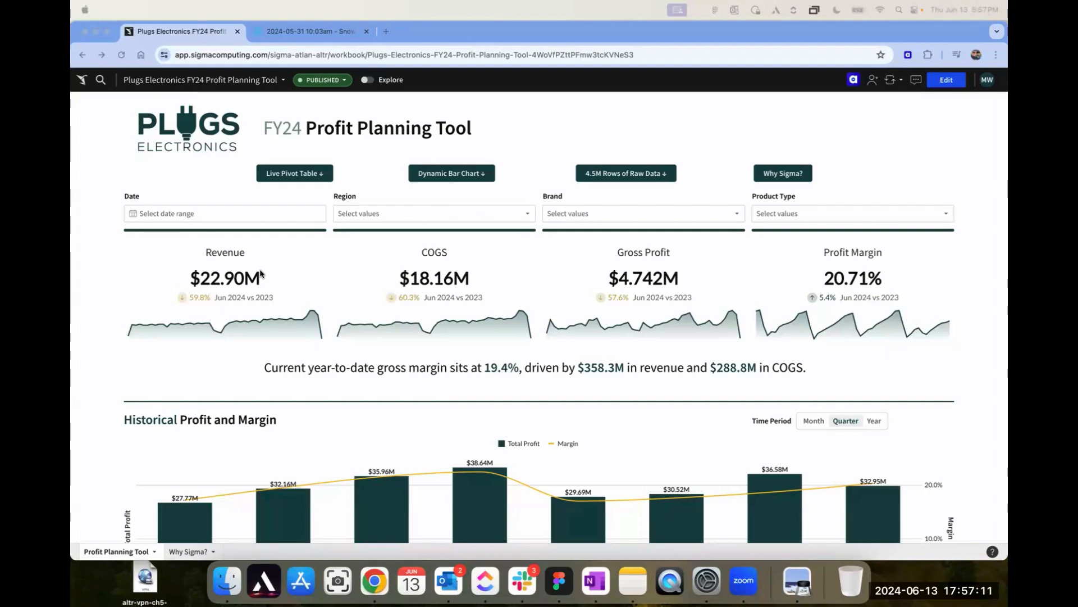
click(289, 269)
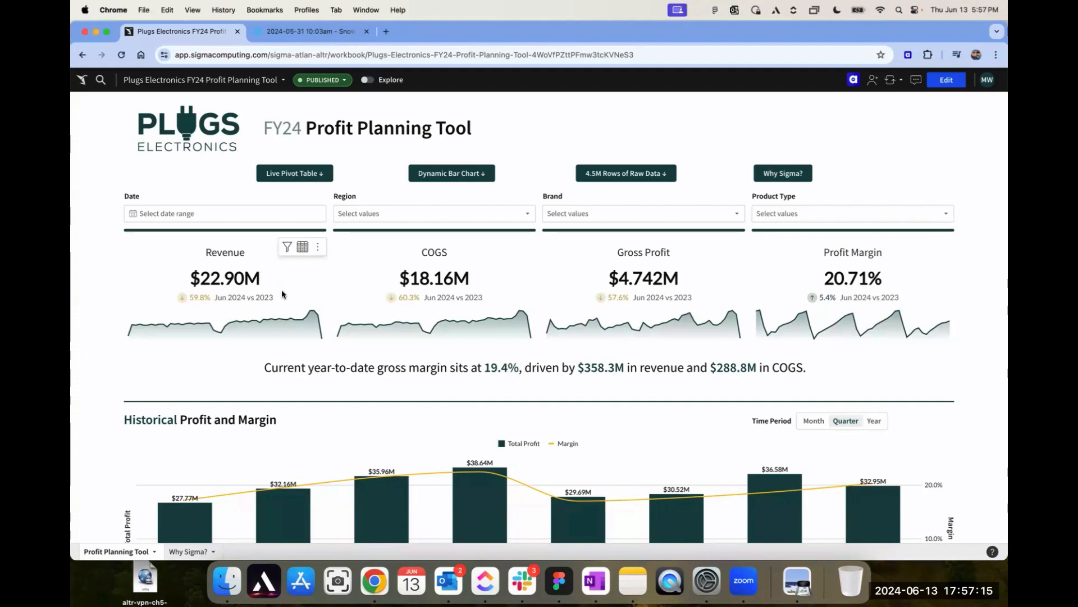
click(283, 294)
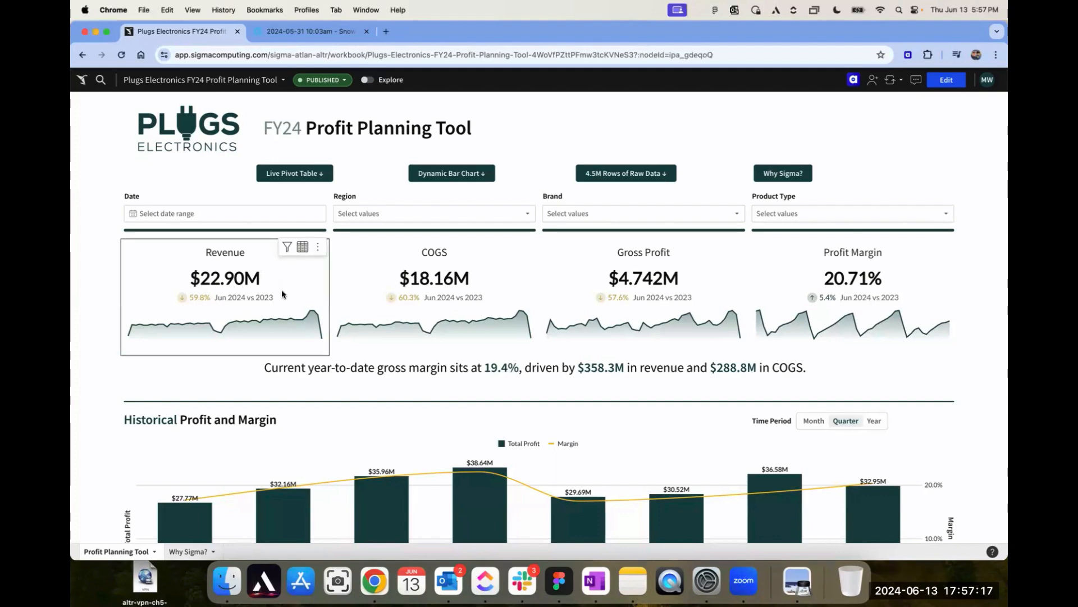
click(304, 251)
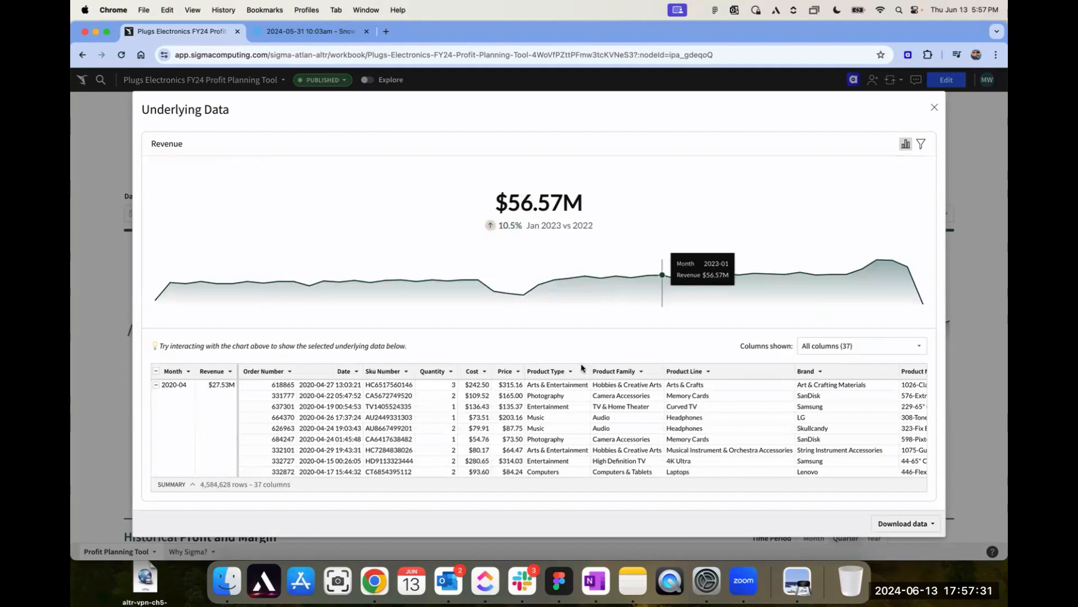
Examine the Customer Name column in the Revenue KPI's underlying data, then close the data view
mouse_move(376, 475)
drag(376, 475, 739, 498)
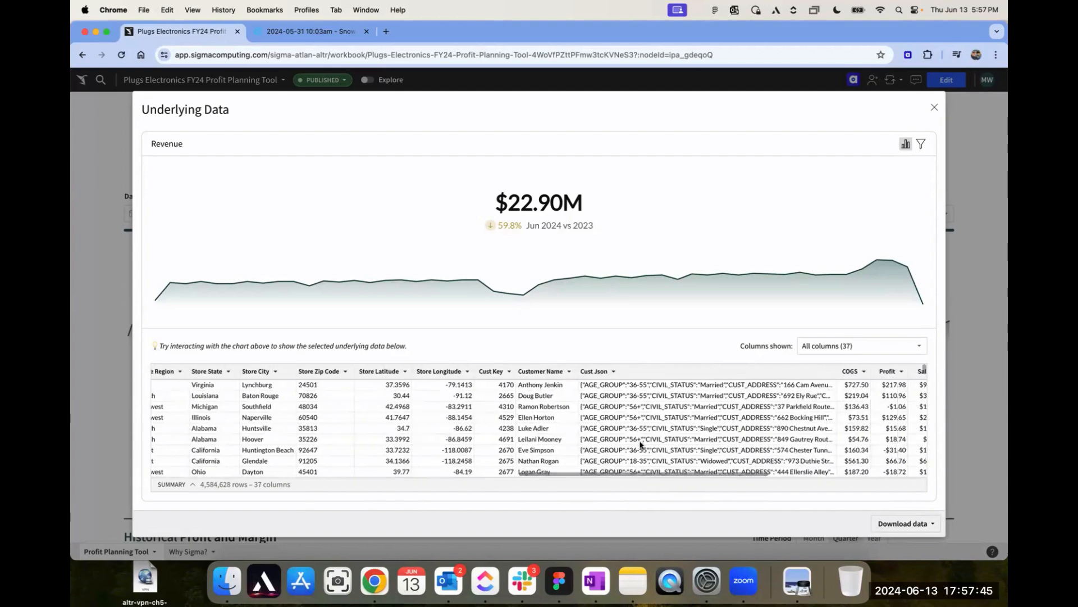
click(549, 372)
scroll(551, 422, down, 1)
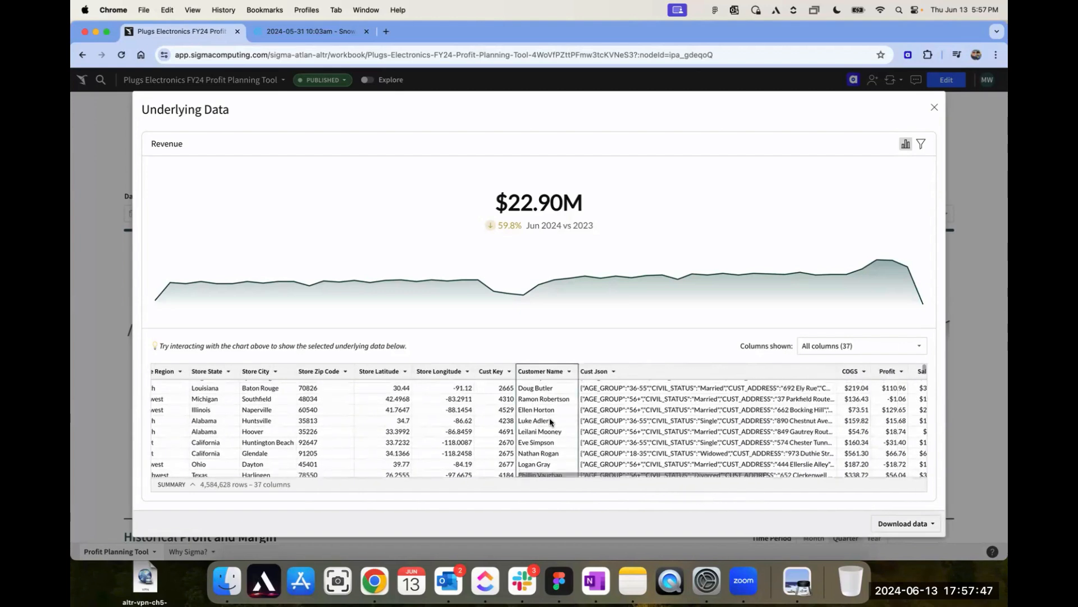
scroll(554, 433, down, 5)
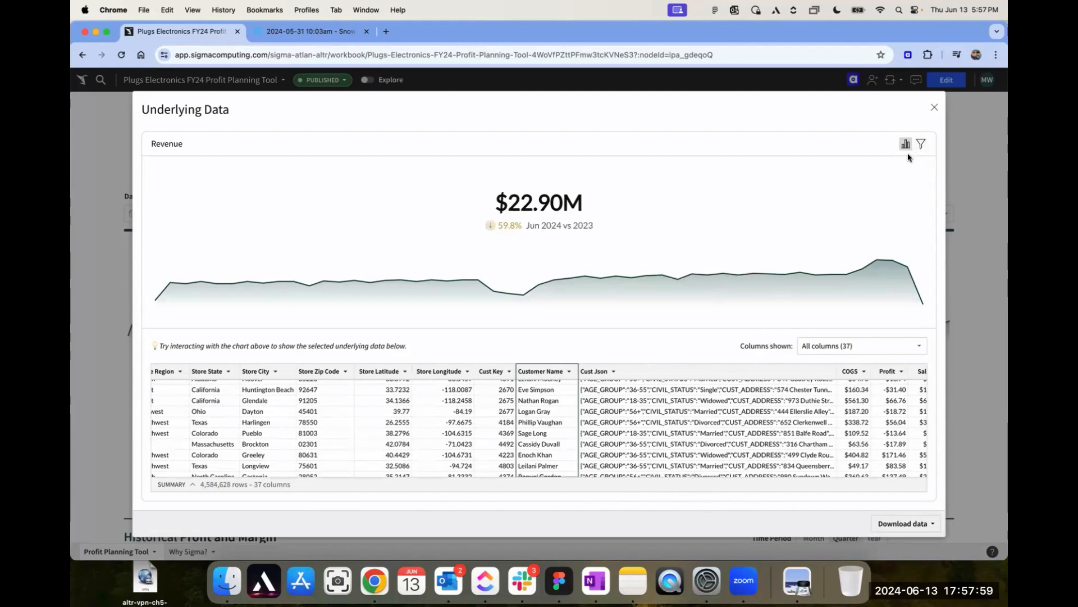
click(933, 109)
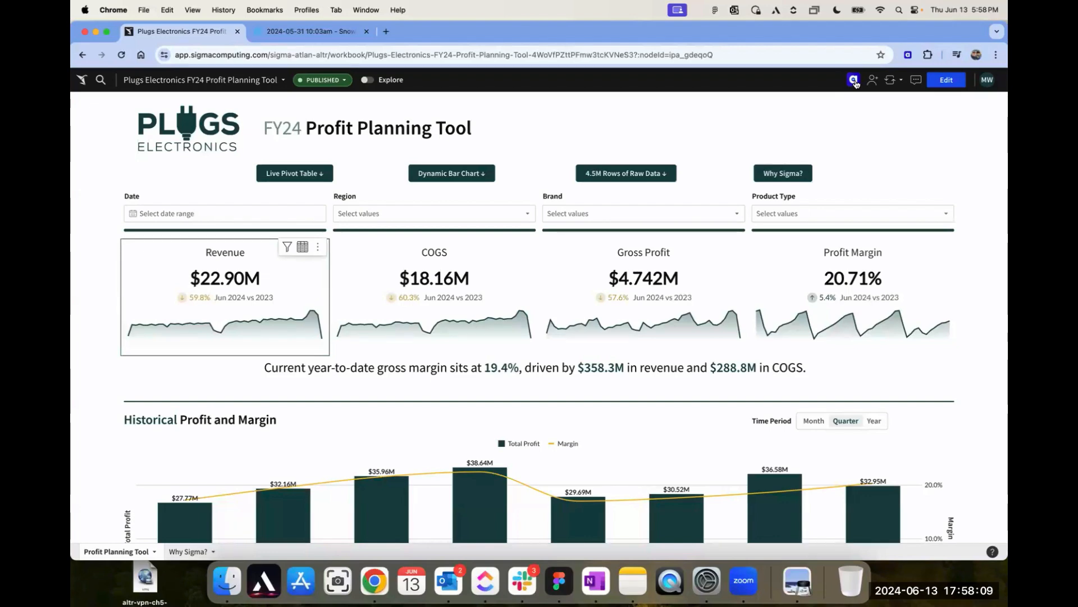
Show the Atlan metadata over the dashboard and inspect the lineage of the COGS element
click(854, 80)
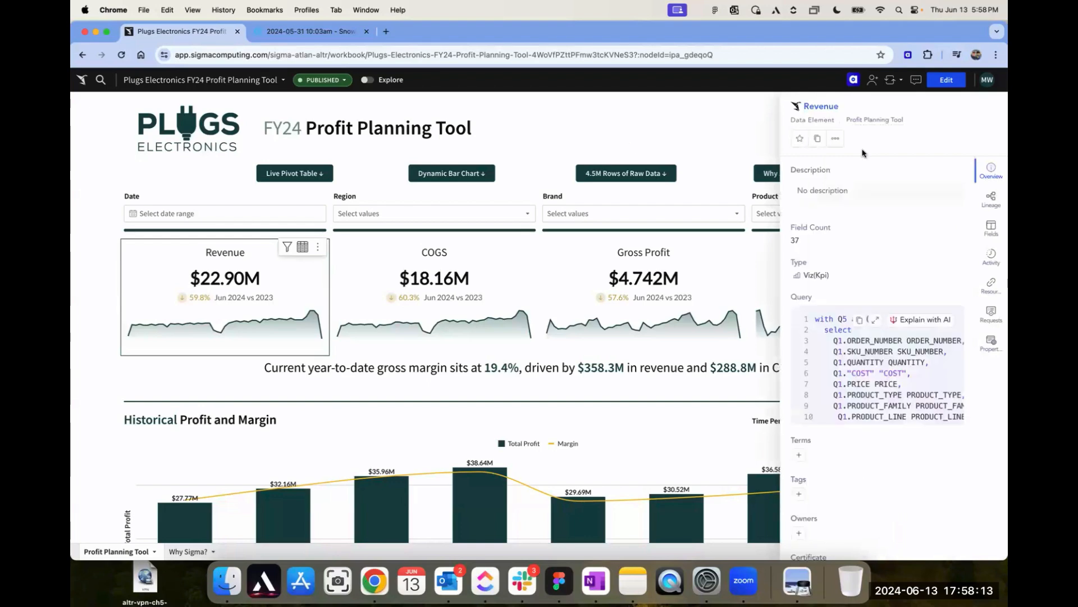
click(538, 126)
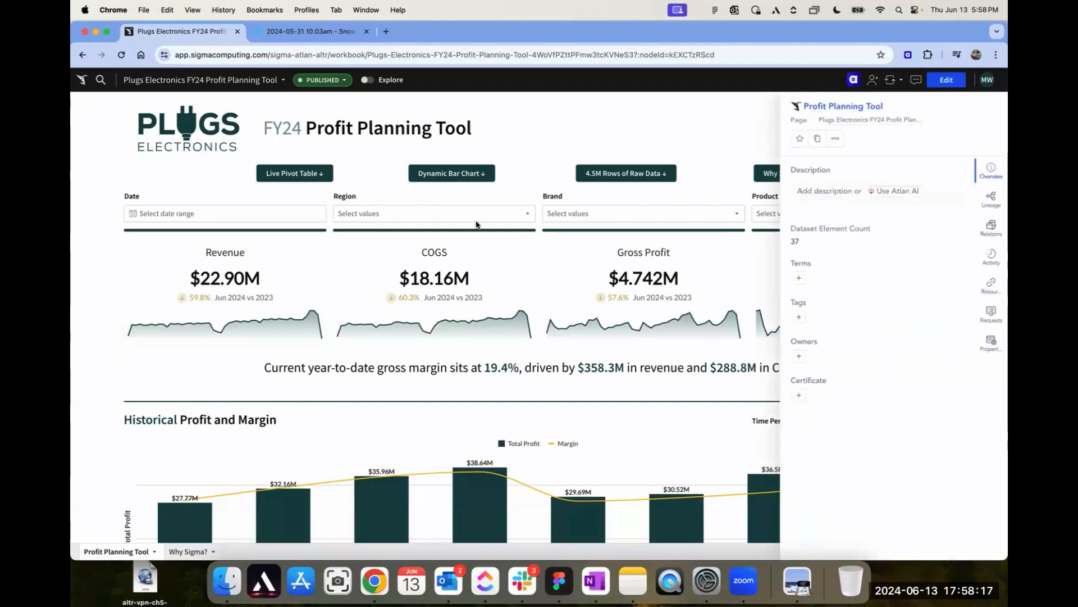
click(487, 295)
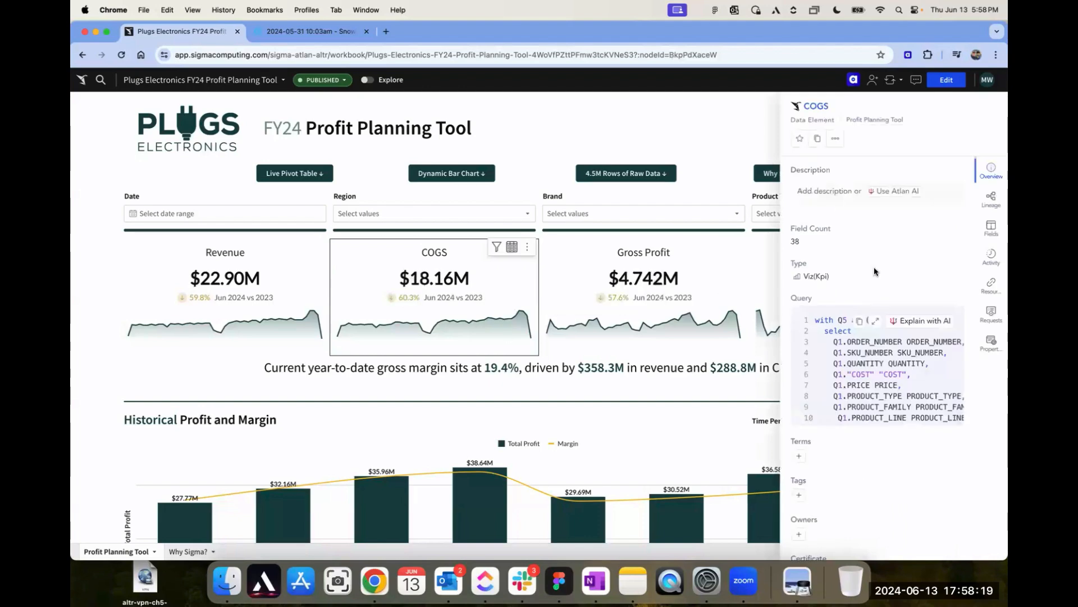
click(996, 203)
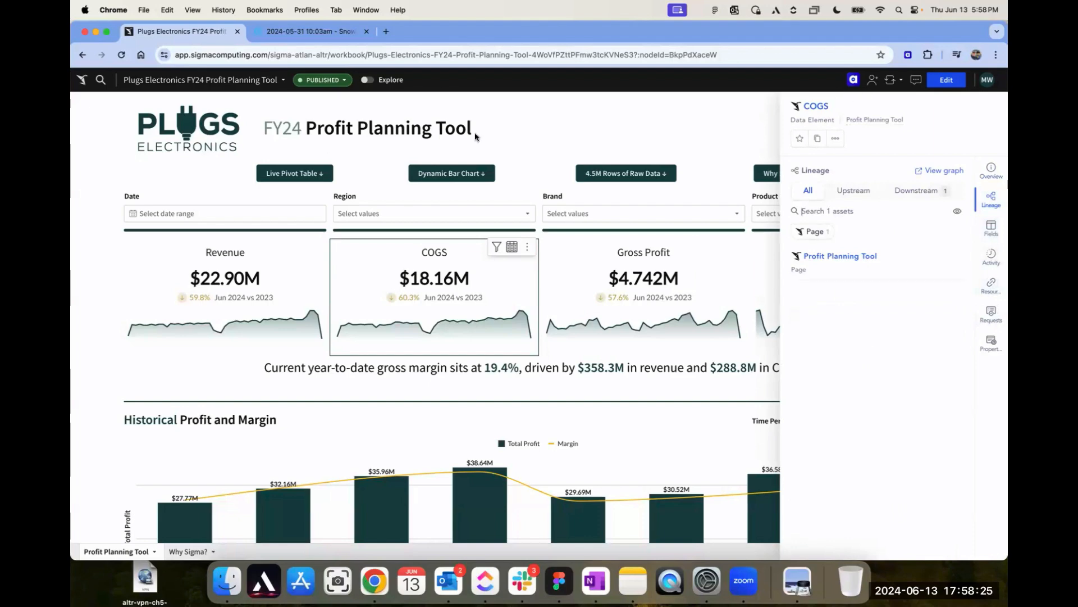
Open the Profit Planning Tool page's full asset record in Atlan and examine its lineage graph down to the Revenue element
click(320, 267)
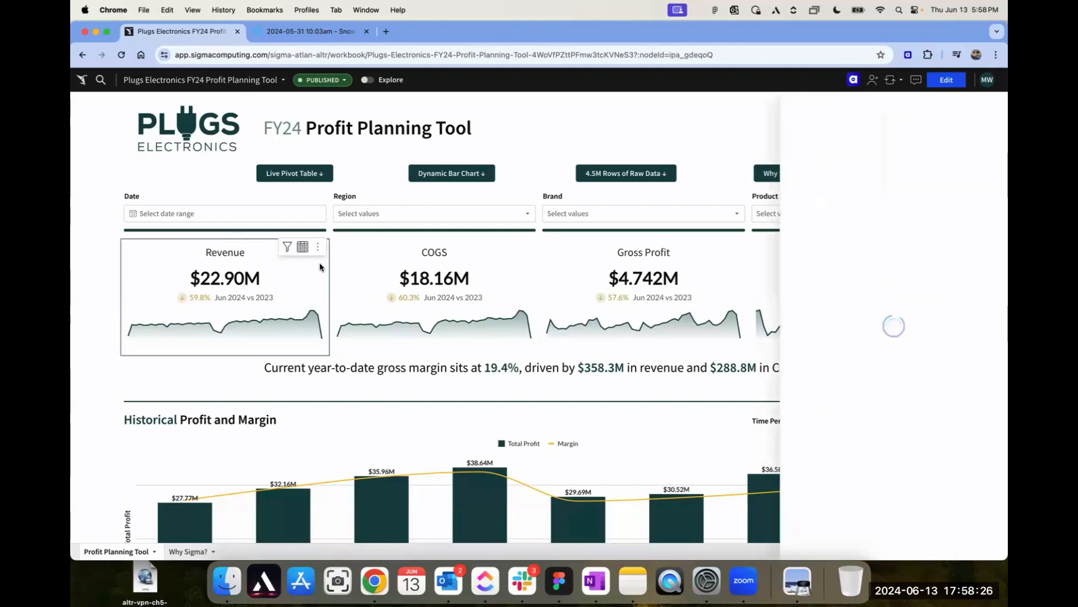
click(534, 121)
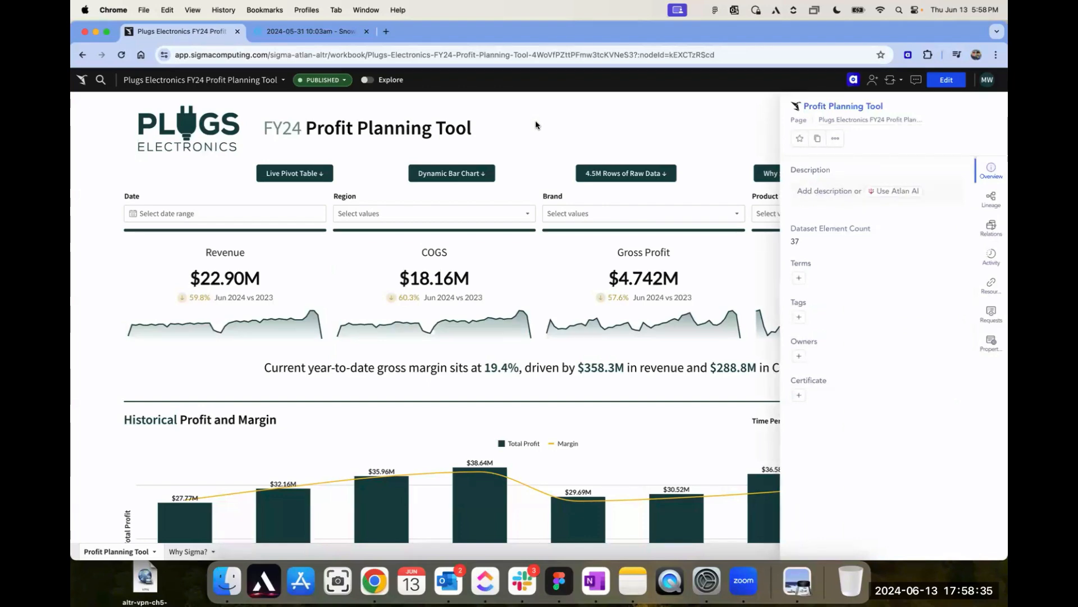
click(830, 107)
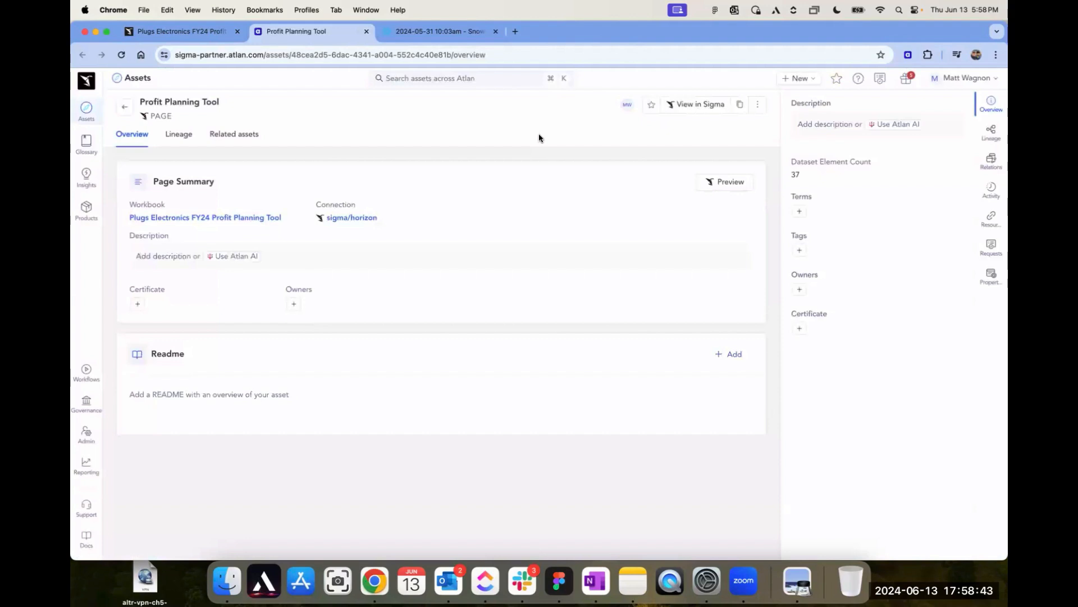
click(178, 134)
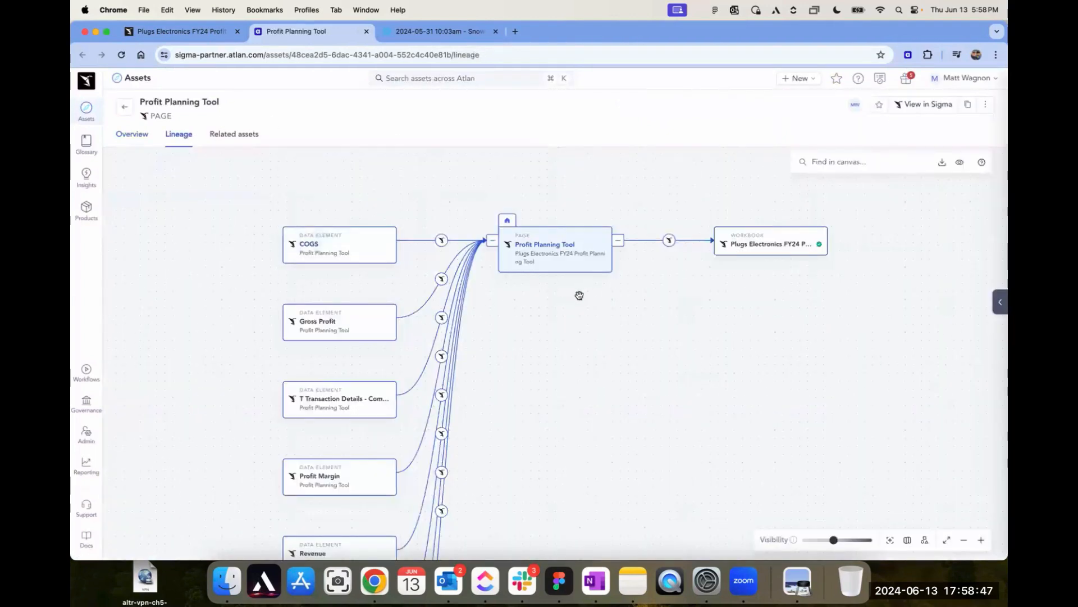
scroll(245, 354, down, 1)
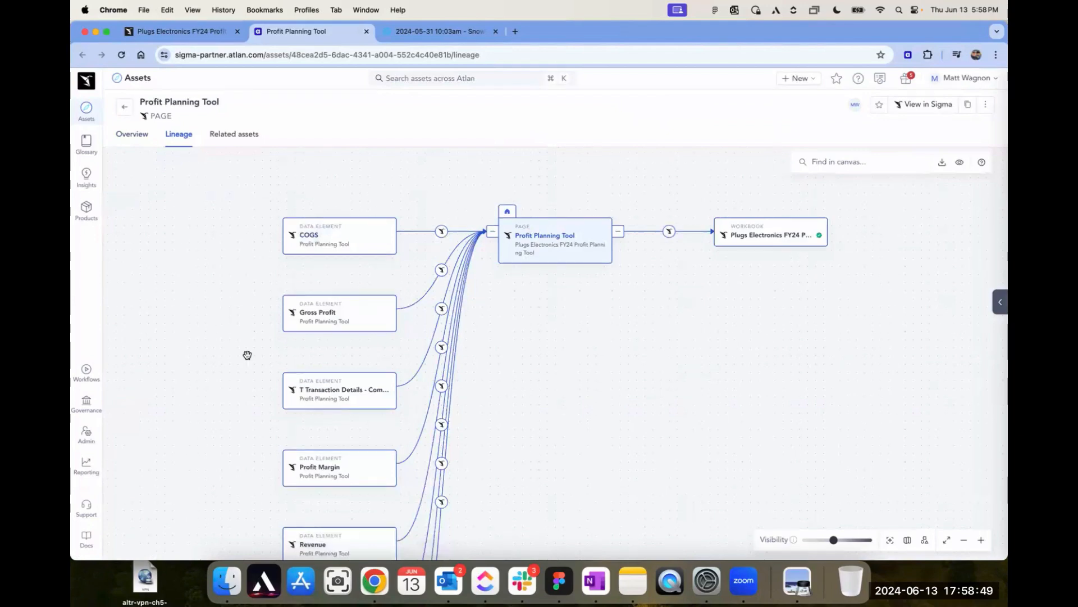
scroll(478, 281, down, 1)
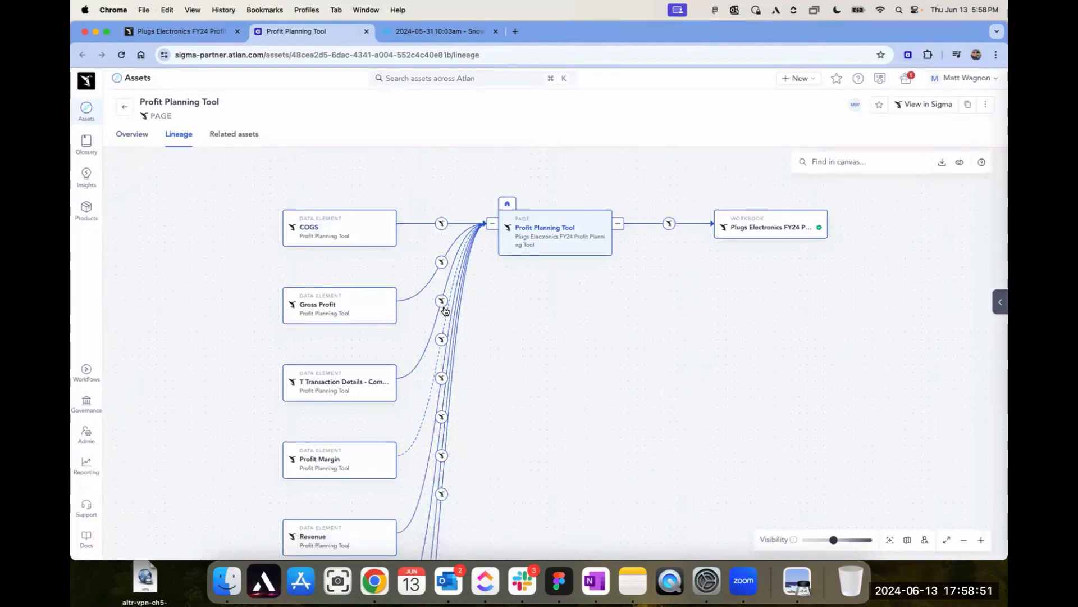
scroll(421, 341, down, 5)
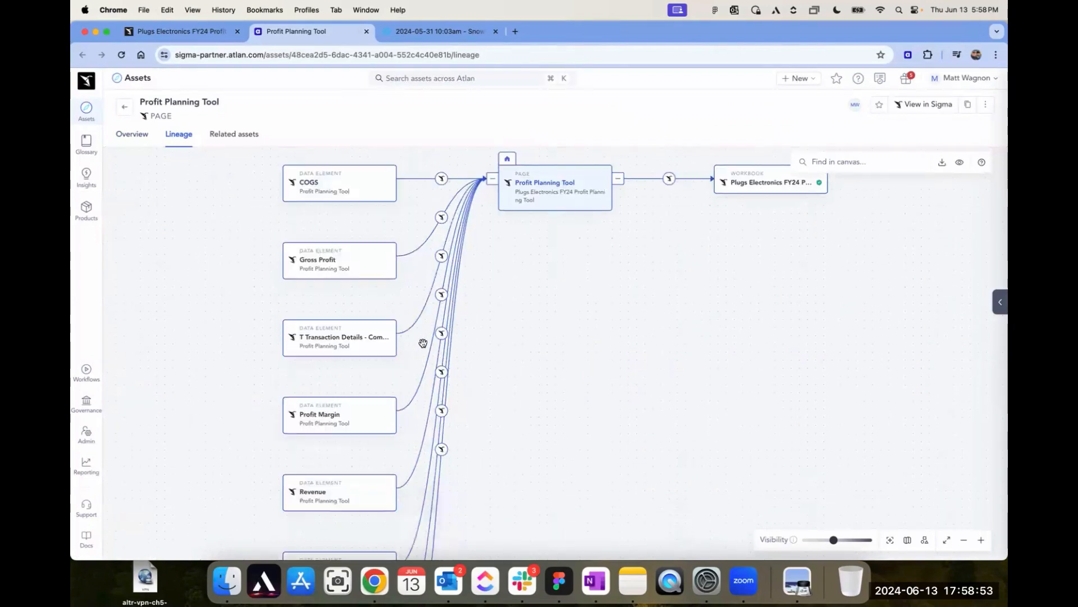
scroll(337, 422, down, 3)
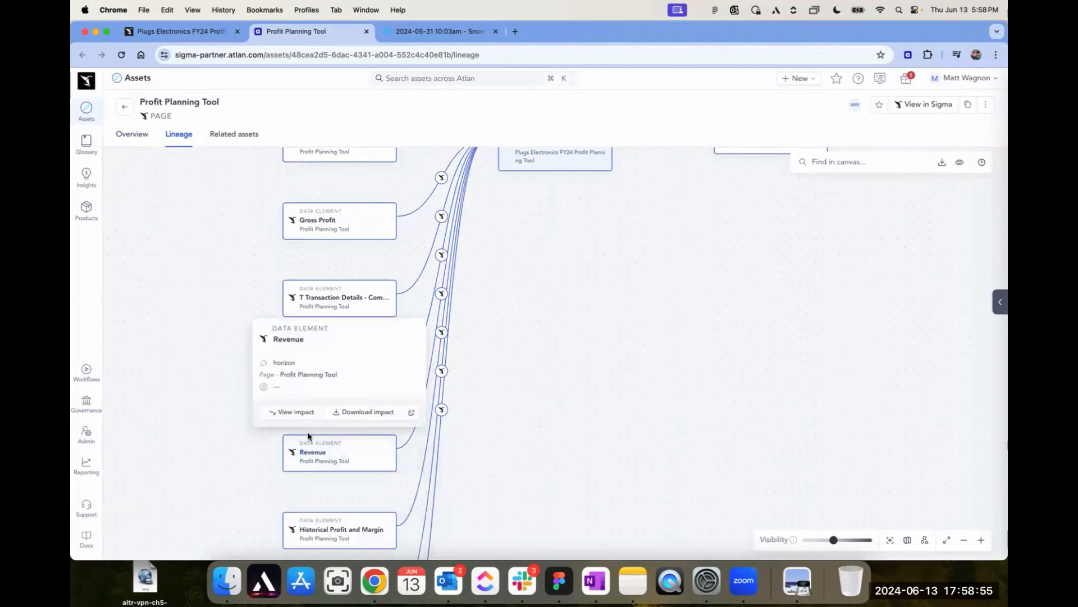
Open the Revenue data element from the page's related assets, search its fields for "customer name" and review its query
click(236, 140)
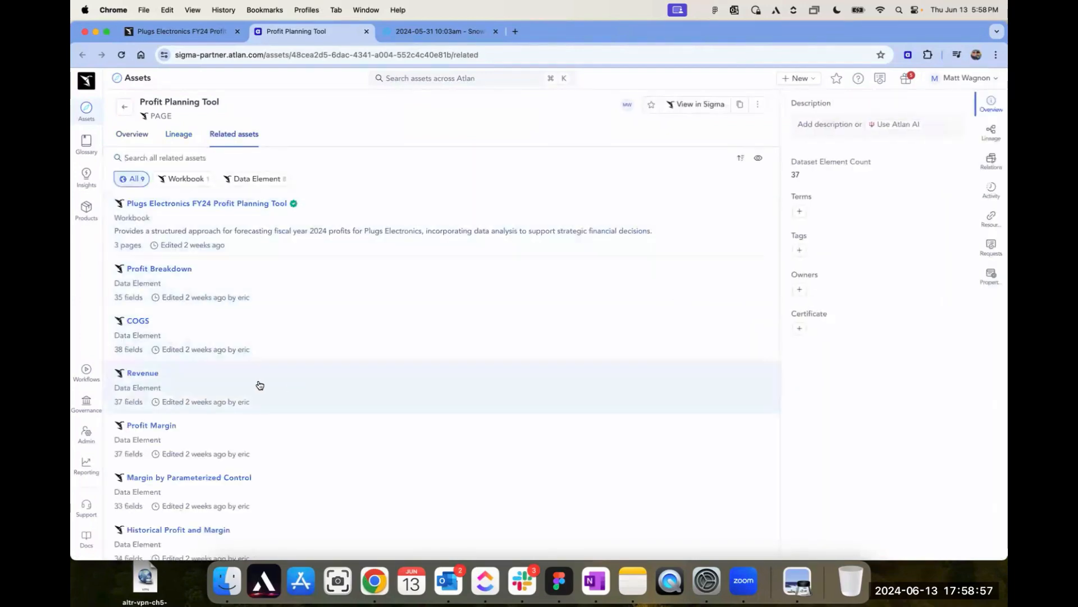
click(143, 374)
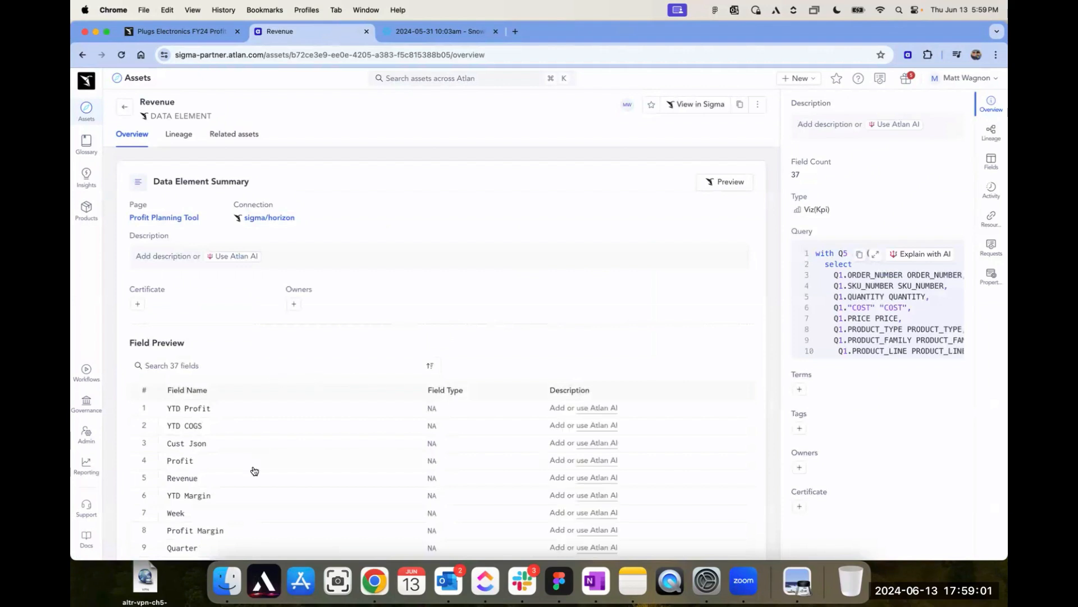
scroll(255, 464, down, 3)
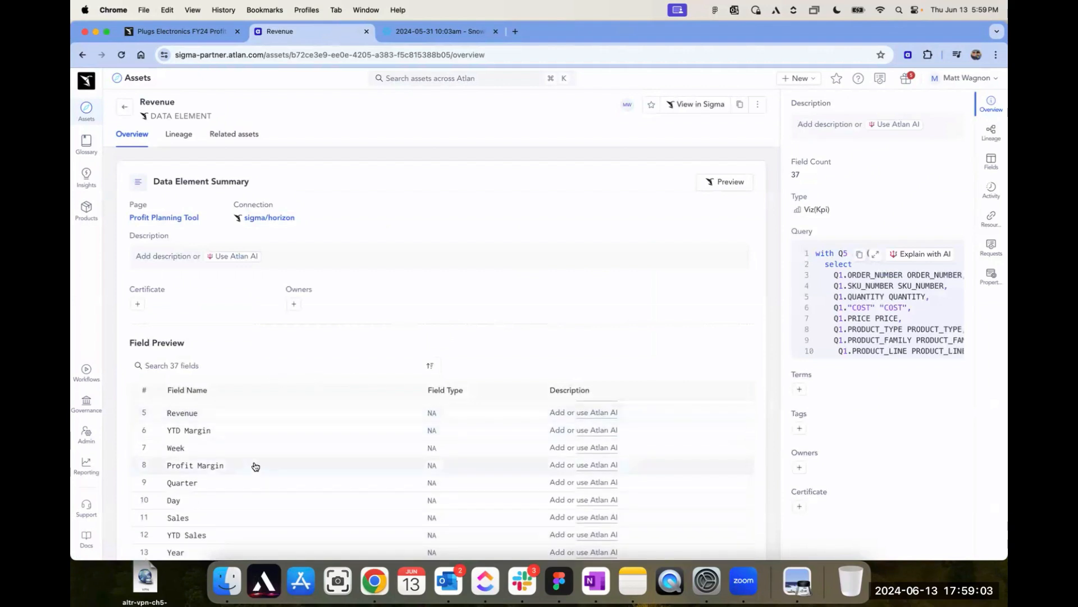
click(246, 366)
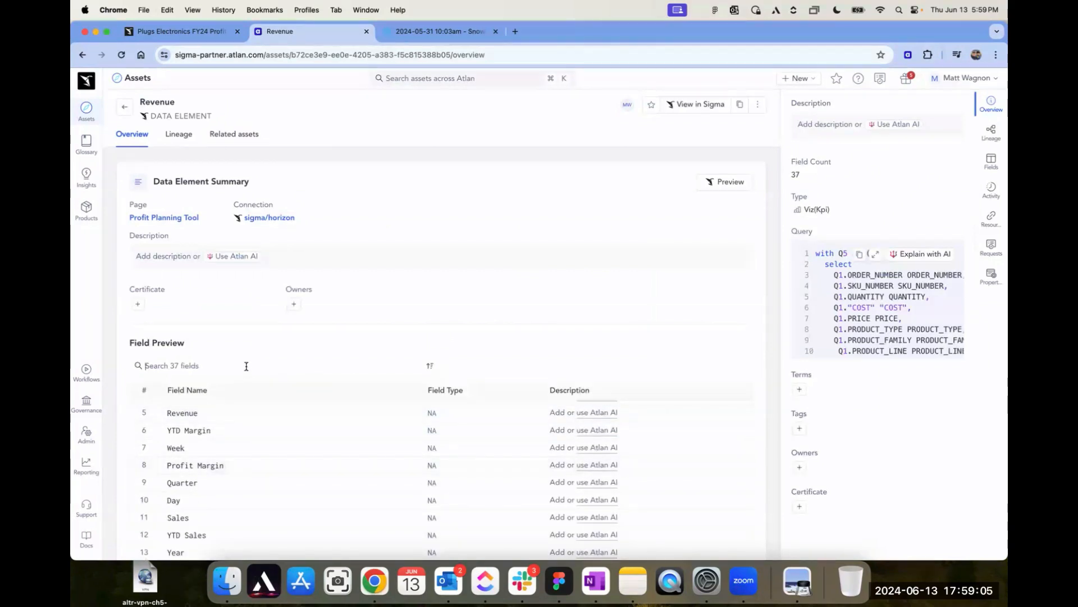
text(customer name)
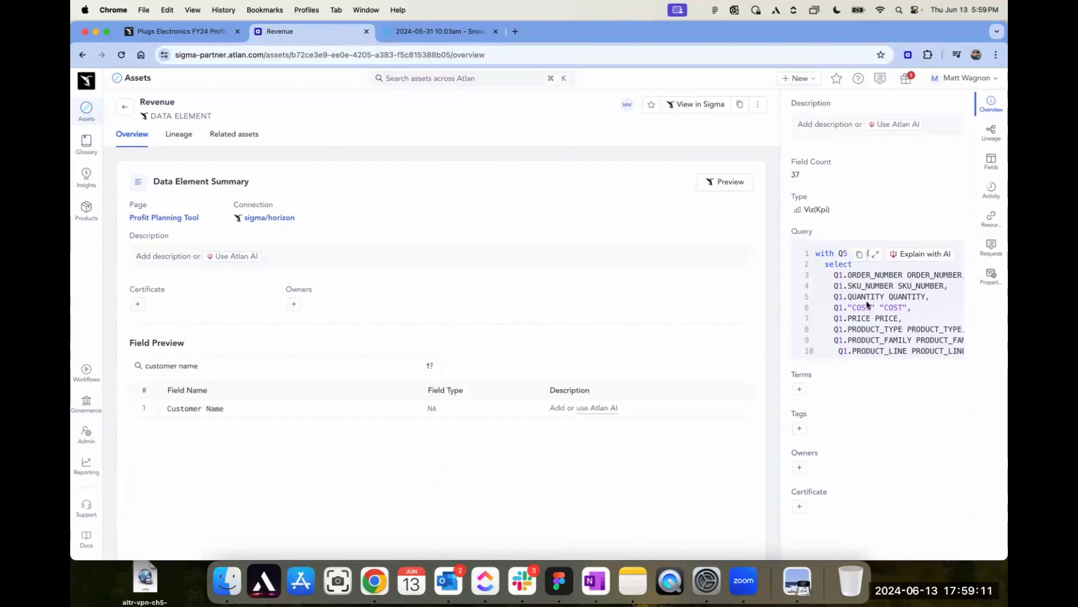
scroll(868, 303, down, 3)
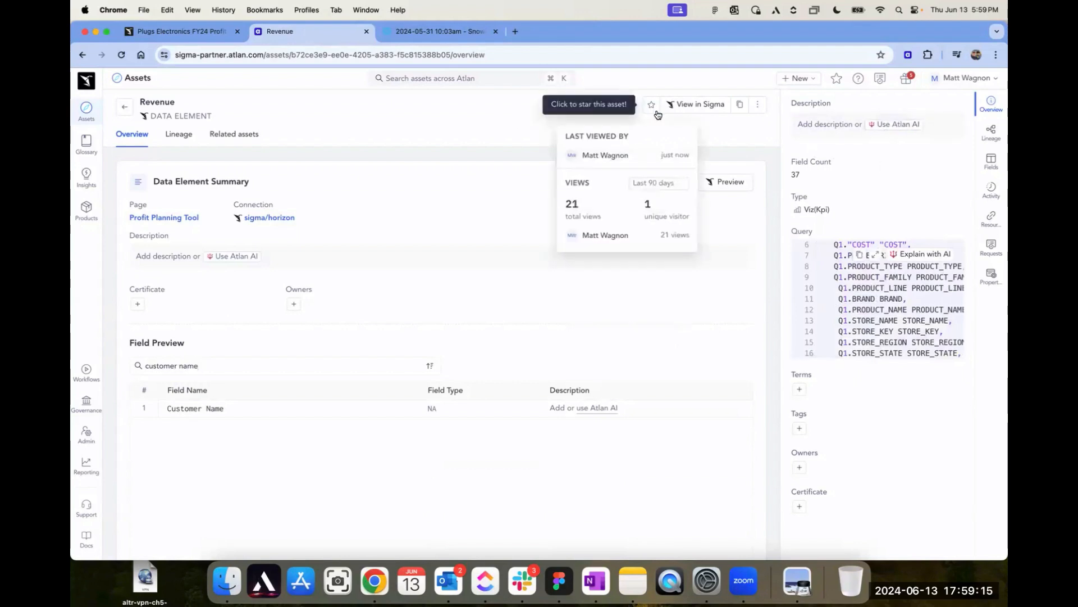
Search all assets for "customer name", open the CUSTOMER_NAME column of PLUGS_ELECTRONICS_HANDS_ON_LAB_DATA and view its ALTR: PII Medium tag details
click(427, 77)
text(customer name)
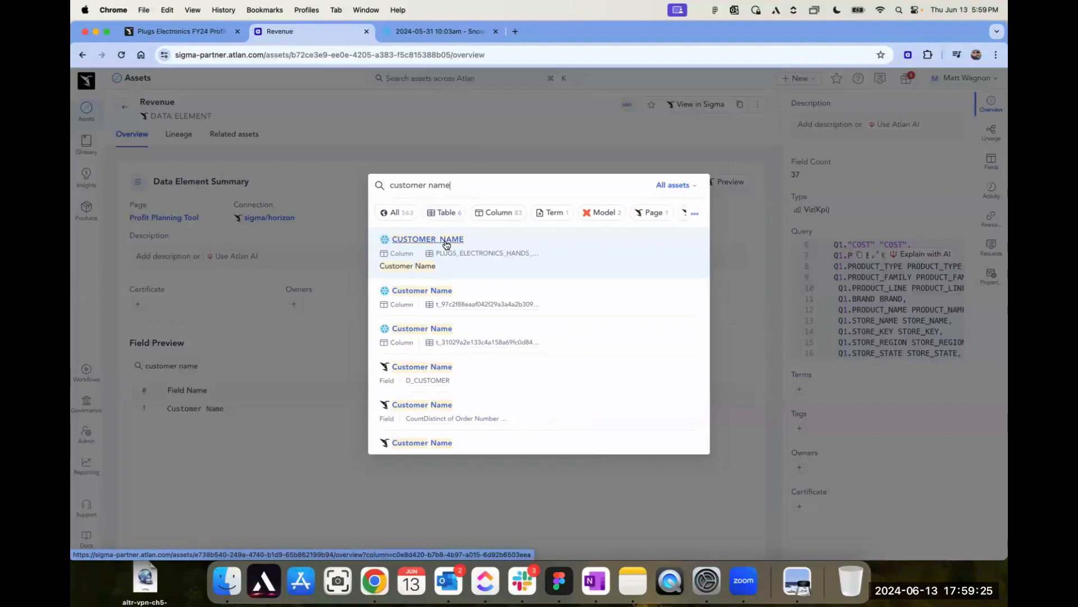
click(451, 247)
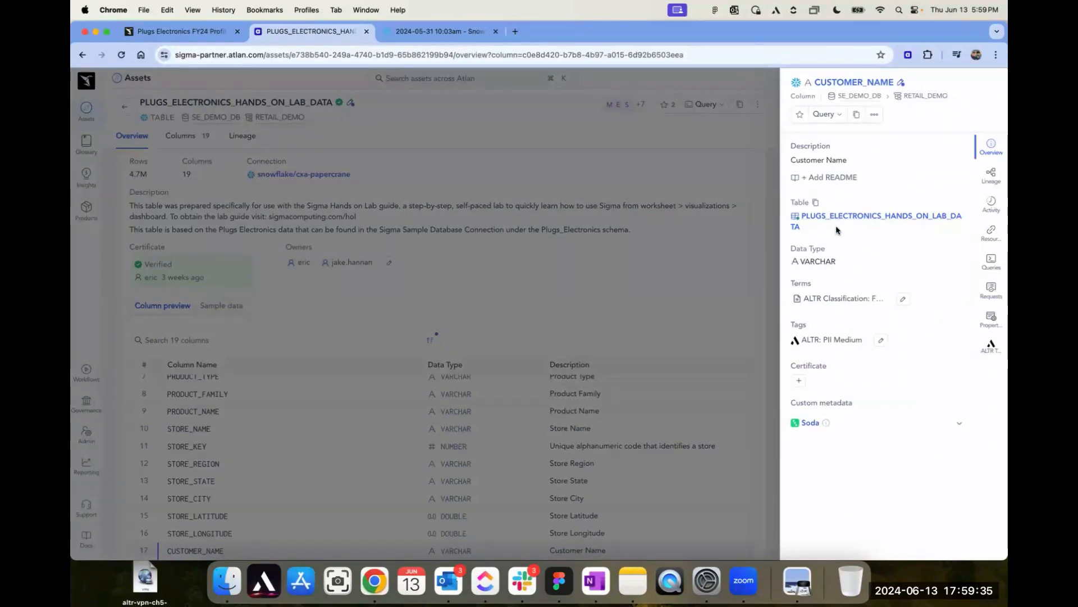
mouse_move(833, 302)
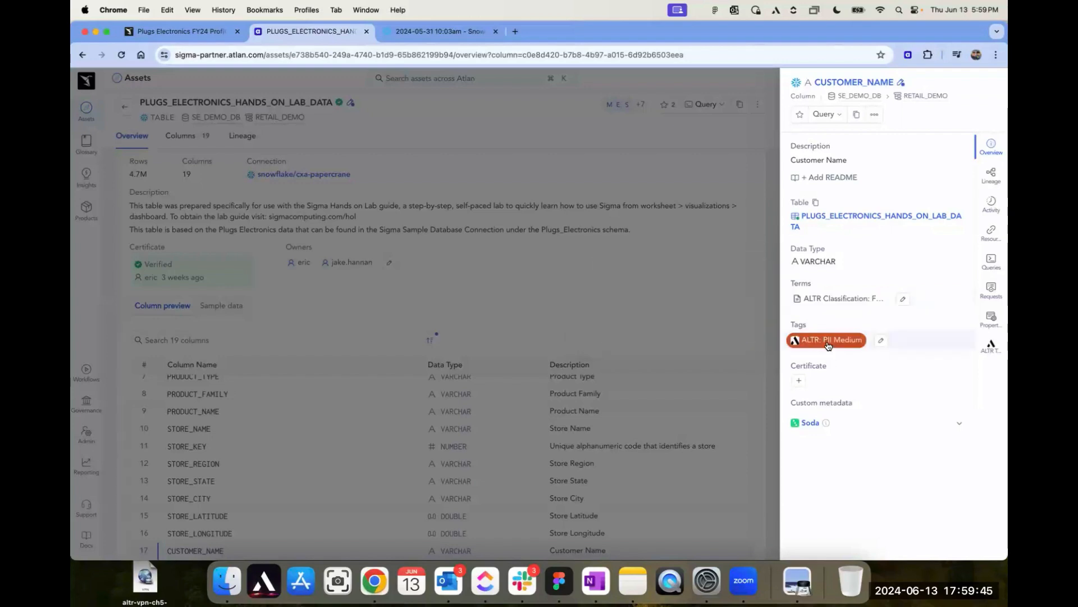
mouse_move(828, 345)
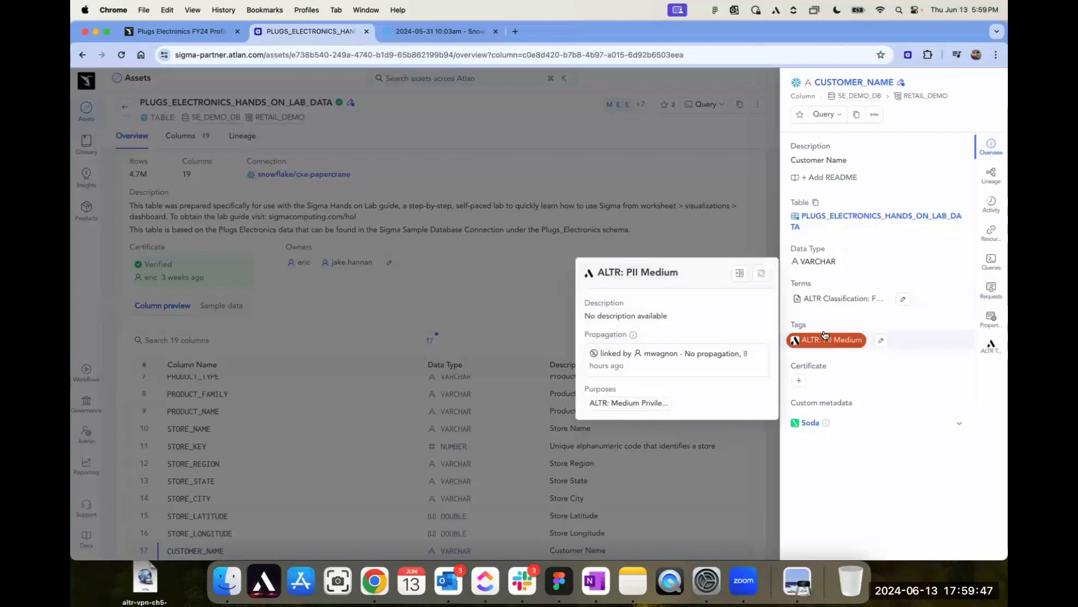
Open the full glossary page of the column's linked term, ALTR Classification: FIRST_NAME, and expand the ALTR Data Security glossary
click(828, 302)
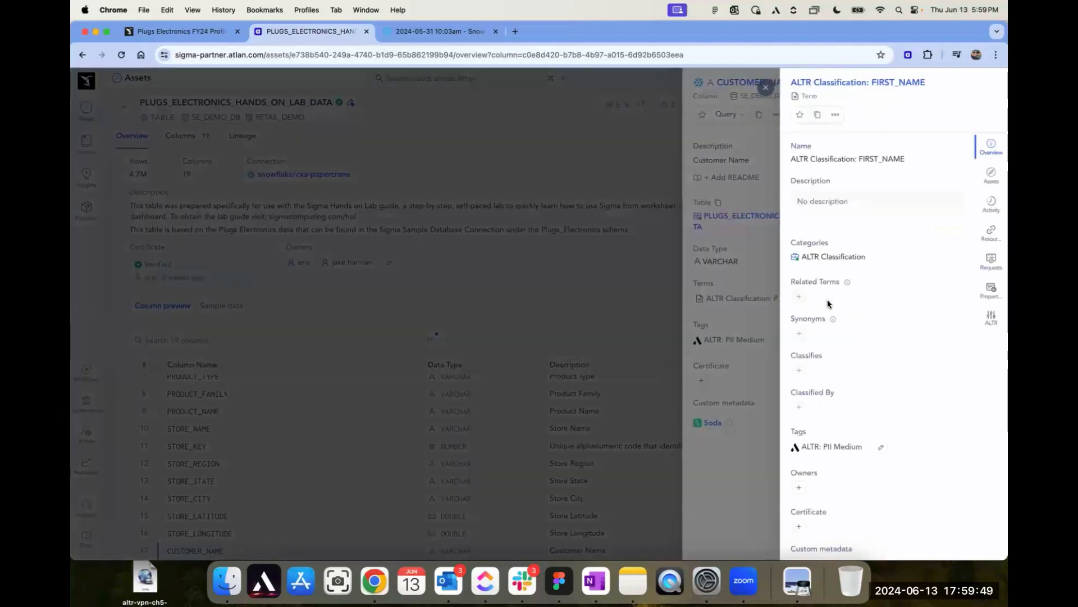
click(850, 84)
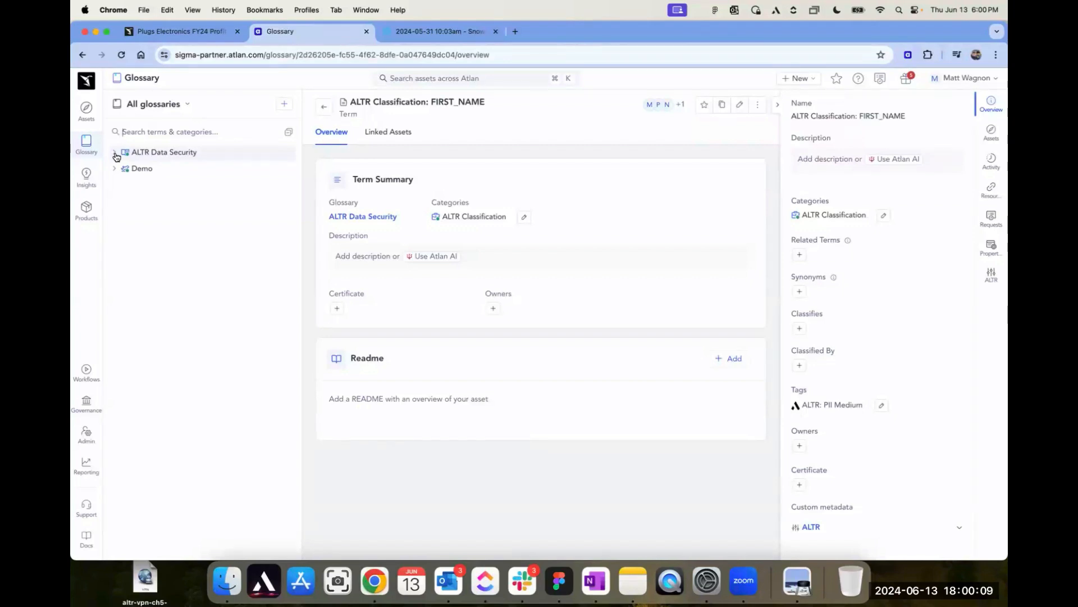
click(116, 154)
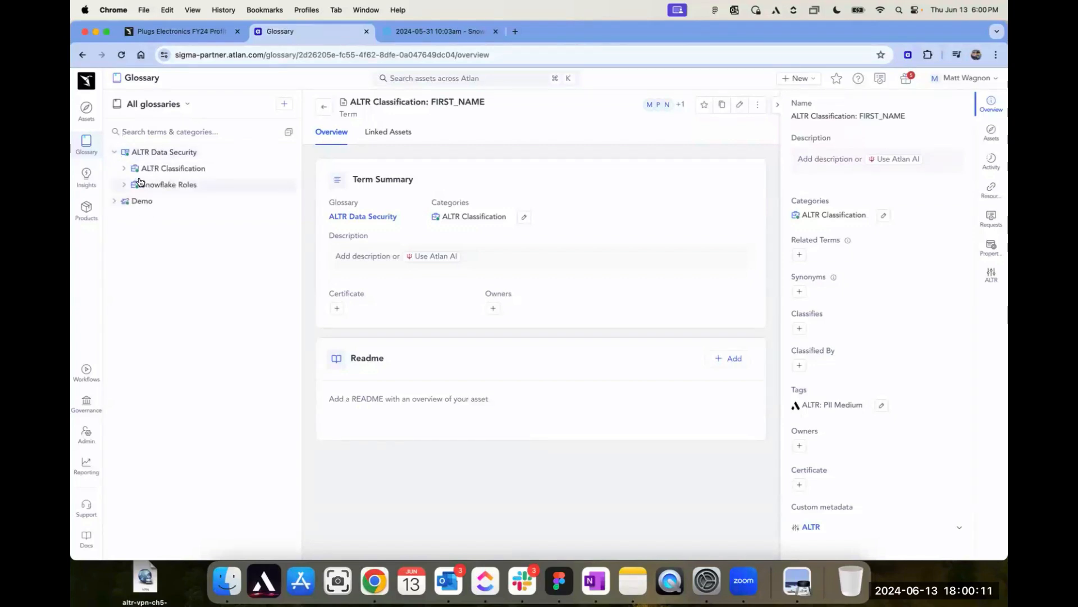
Expand the ALTR Classification category and view the assets linked to the EMAIL_ADDRESS classification term
mouse_move(140, 175)
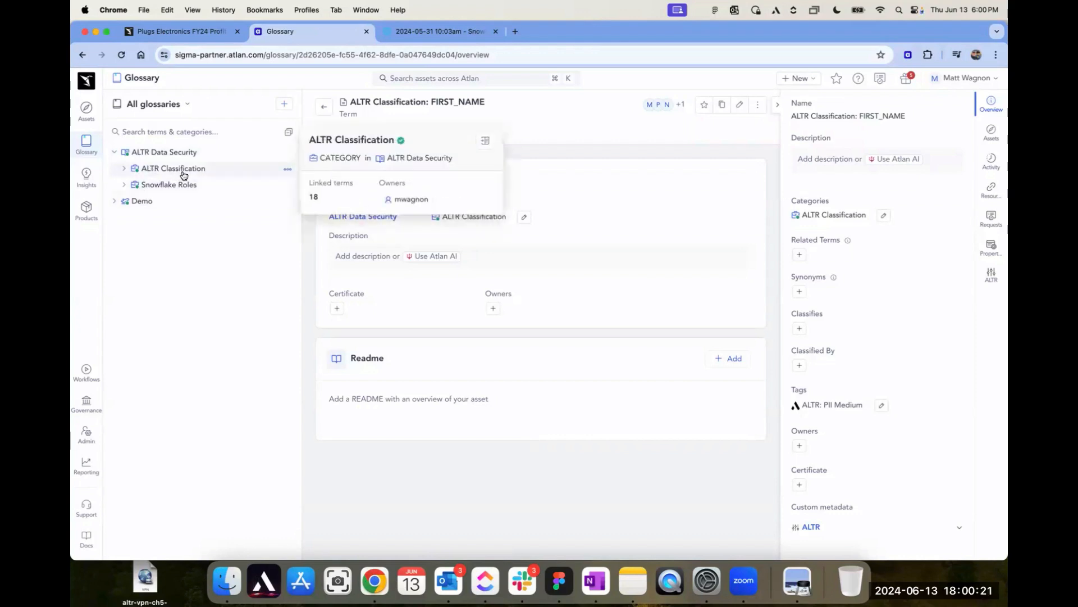
click(124, 168)
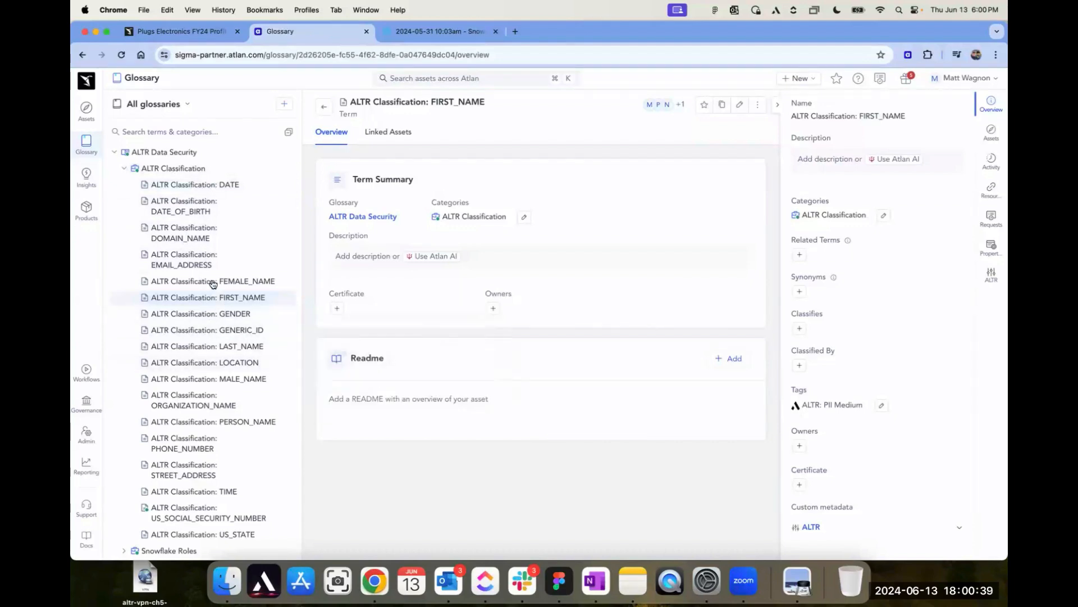
click(198, 263)
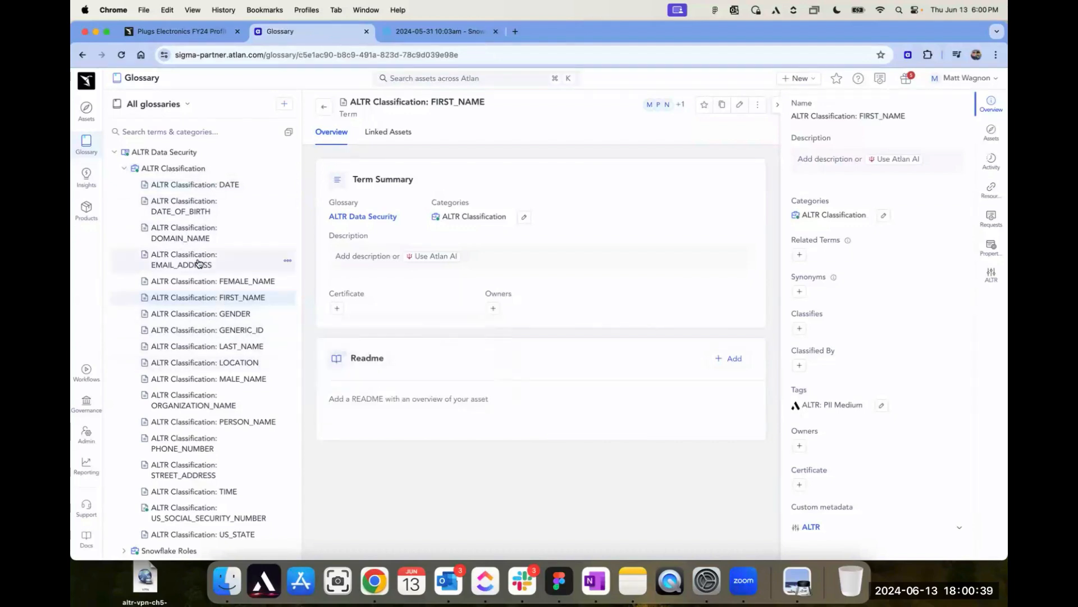
click(375, 133)
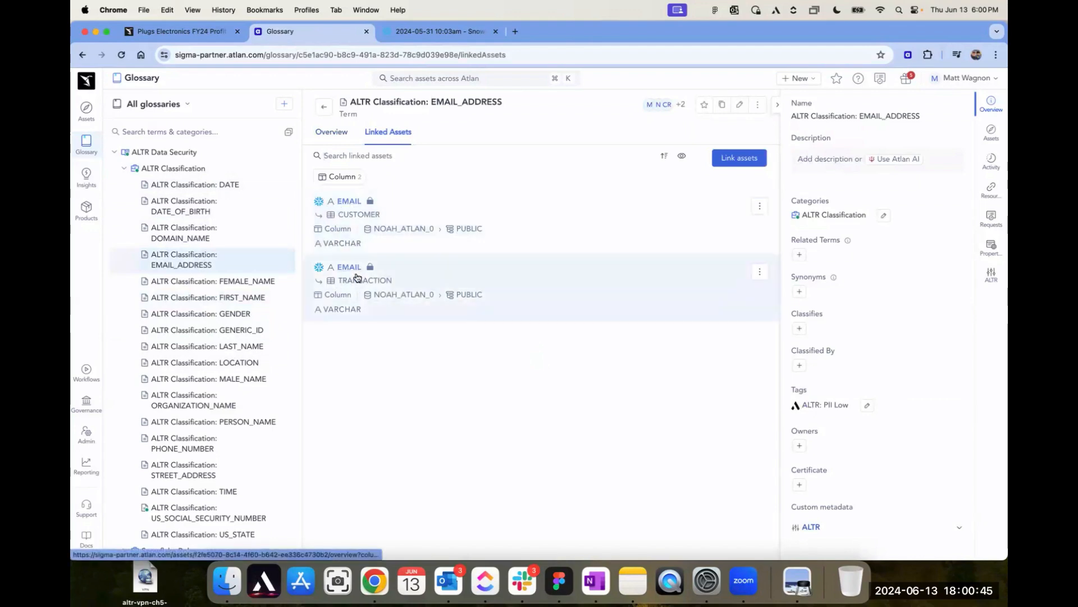
Open the ALTR Classification: FIRST_NAME term and look through its linked assets down to CUSTOMER_NAME
click(207, 302)
click(395, 134)
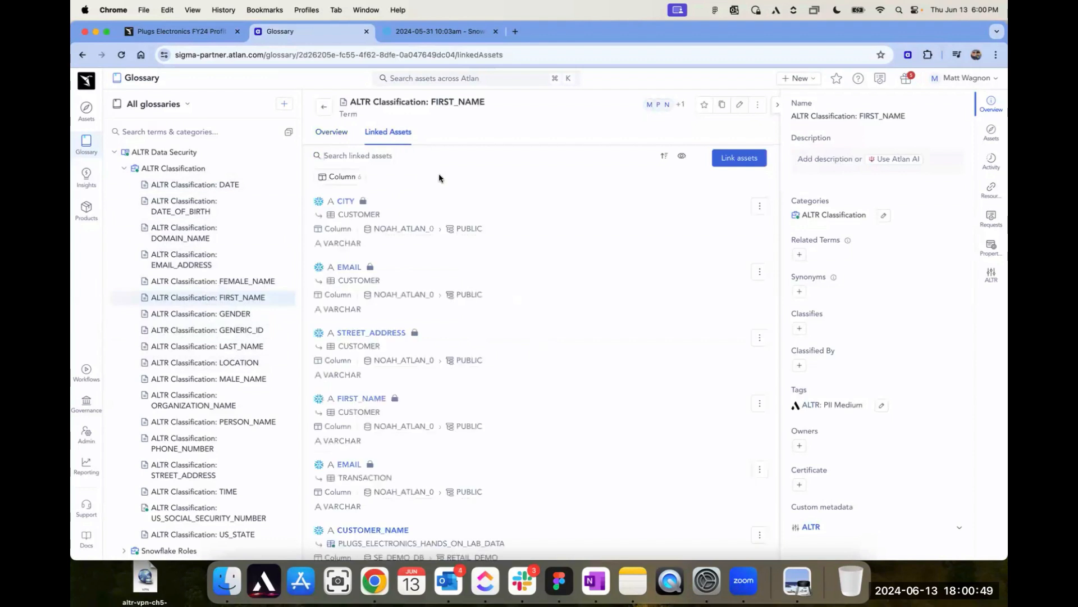
scroll(419, 337, down, 2)
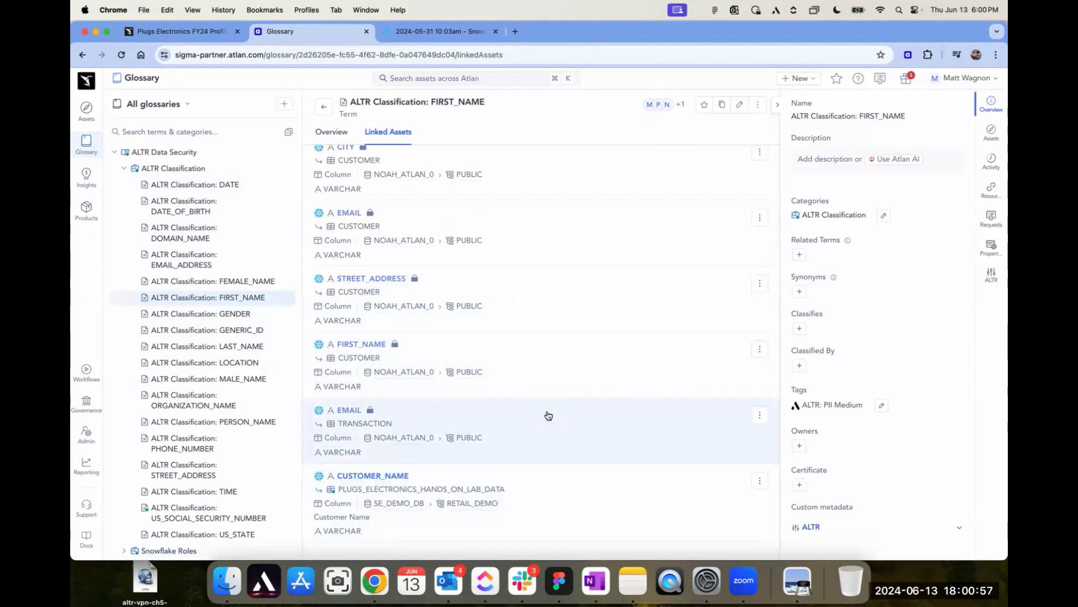
scroll(440, 356, up, 1)
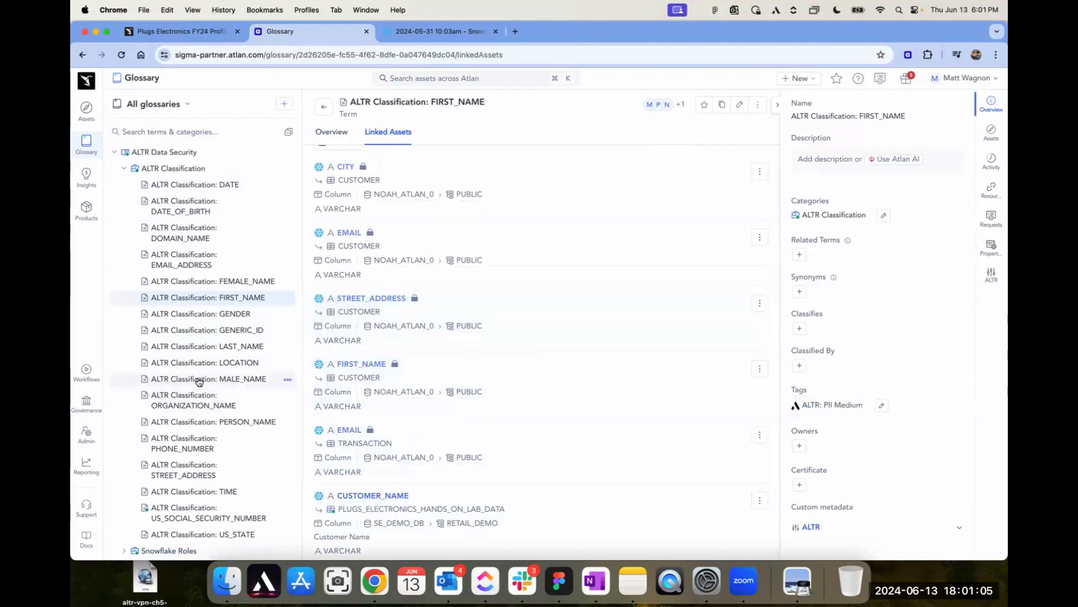
Expand the Snowflake Roles category in the ALTR Data Security glossary and view its role terms
mouse_move(173, 316)
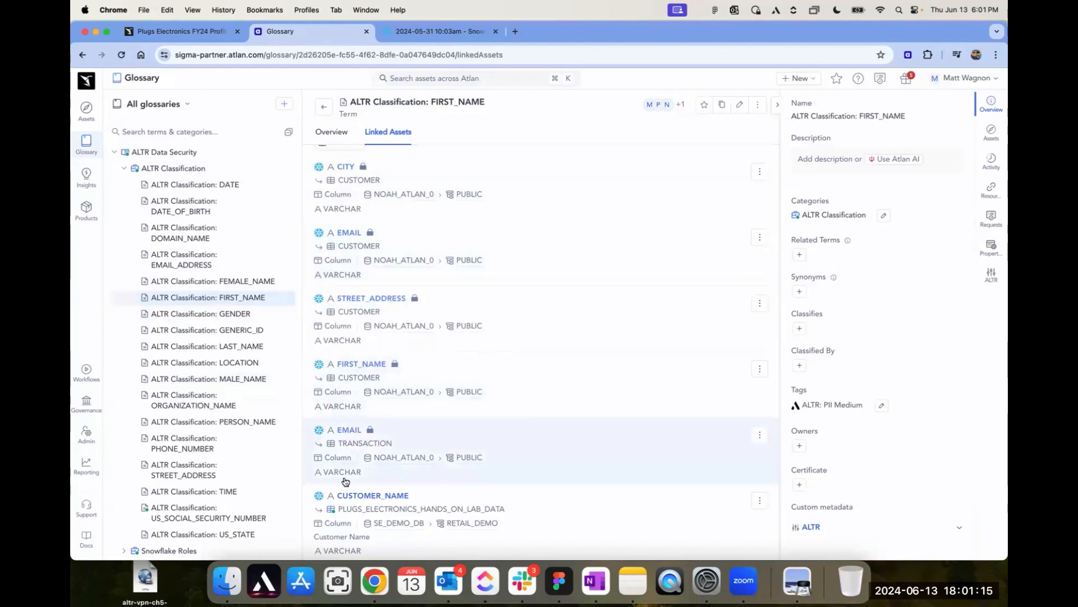
scroll(185, 457, down, 1)
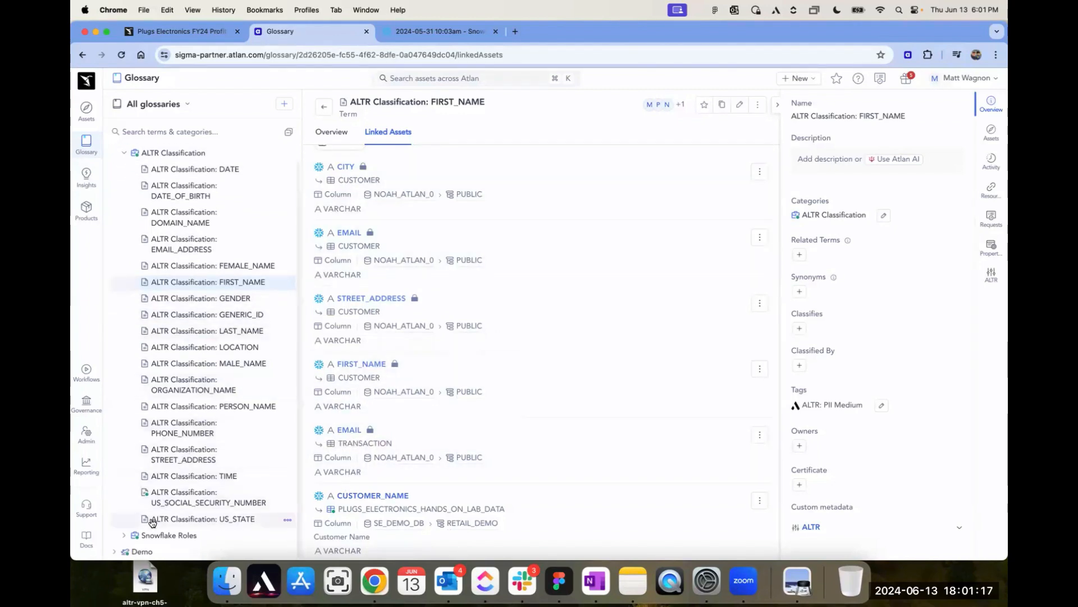
click(125, 536)
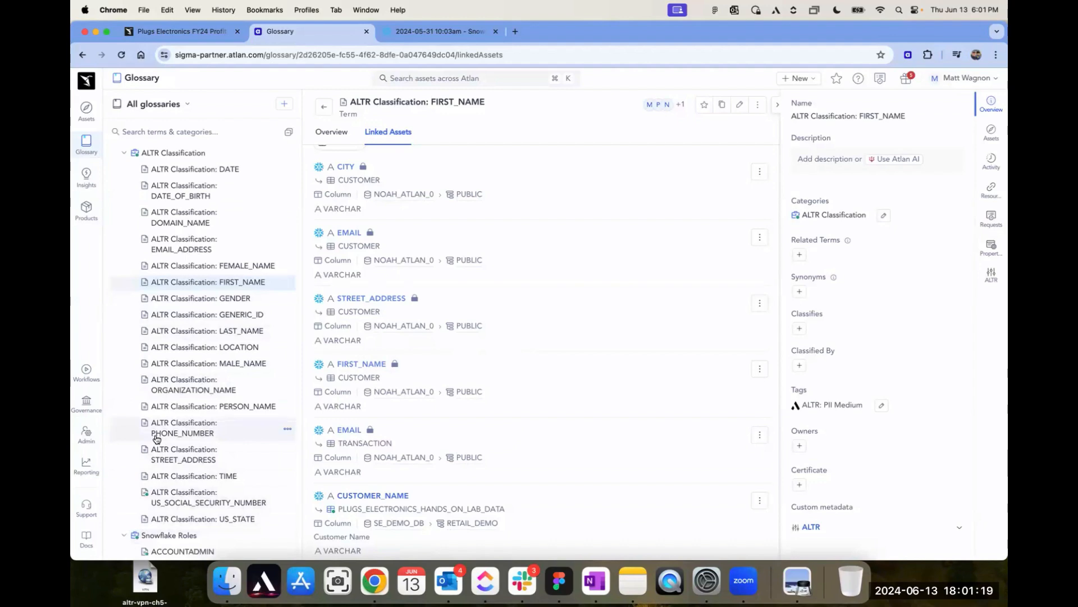
scroll(159, 441, down, 3)
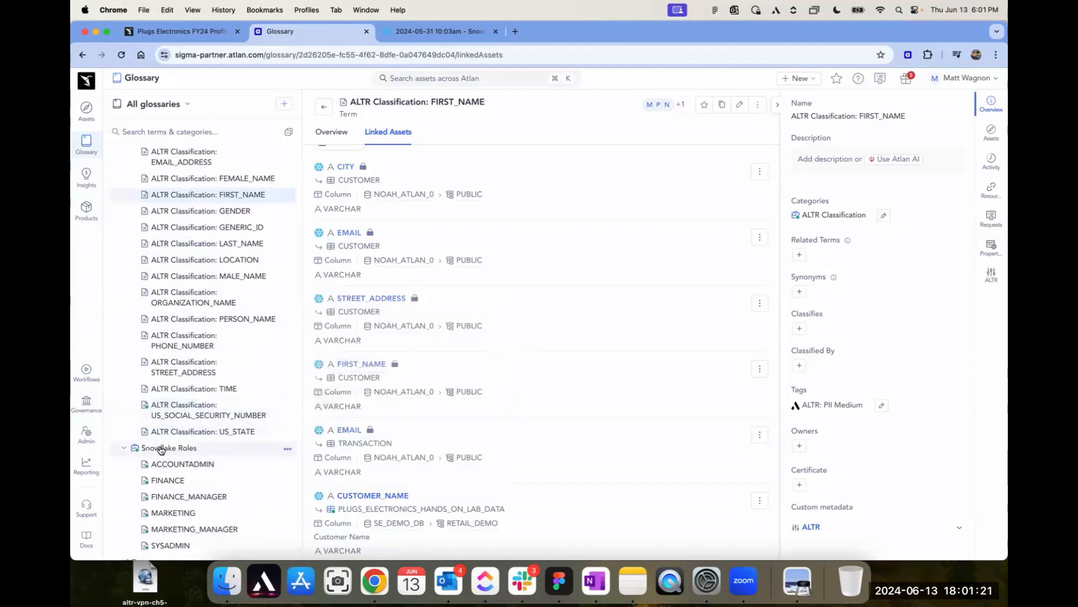
mouse_move(161, 450)
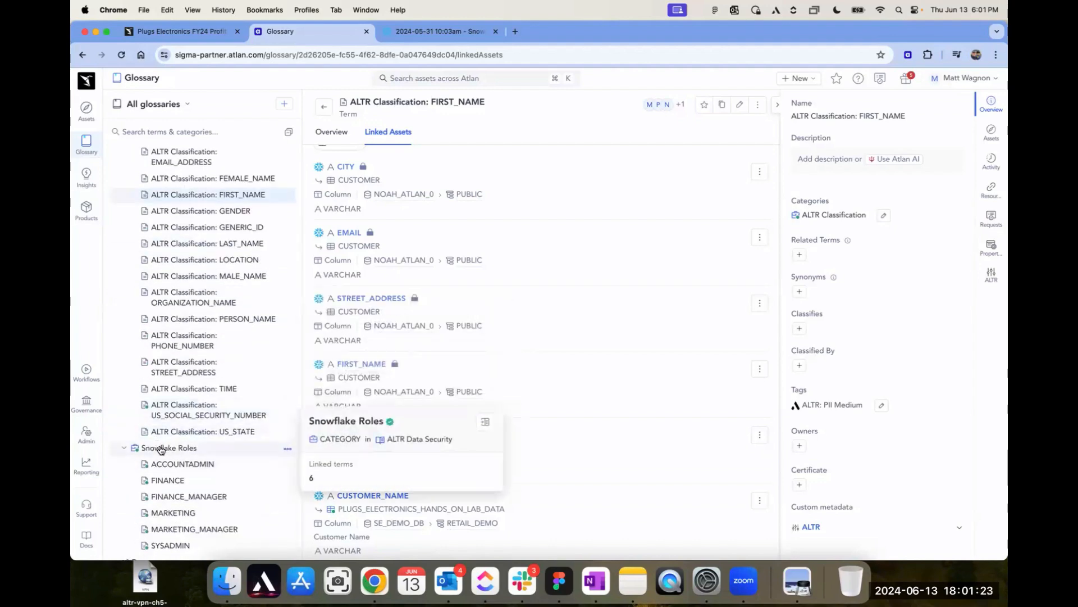
scroll(161, 452, down, 1)
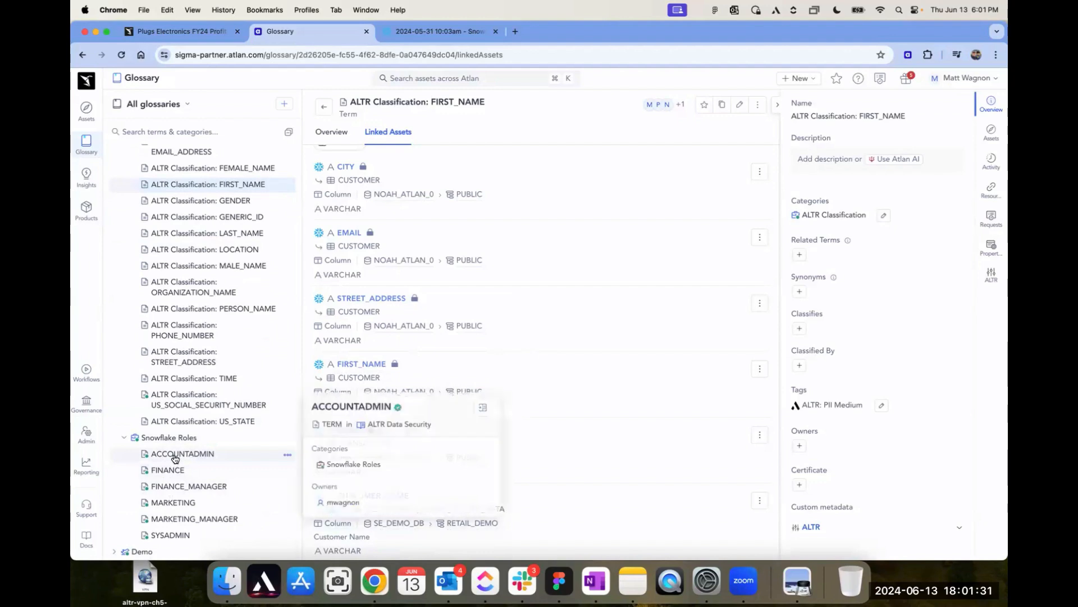
Open the ACCOUNTADMIN, FINANCE, FINANCE_MANAGER, MARKETING_MANAGER and MARKETING role terms in turn and check each one's ALTR tag
mouse_move(188, 478)
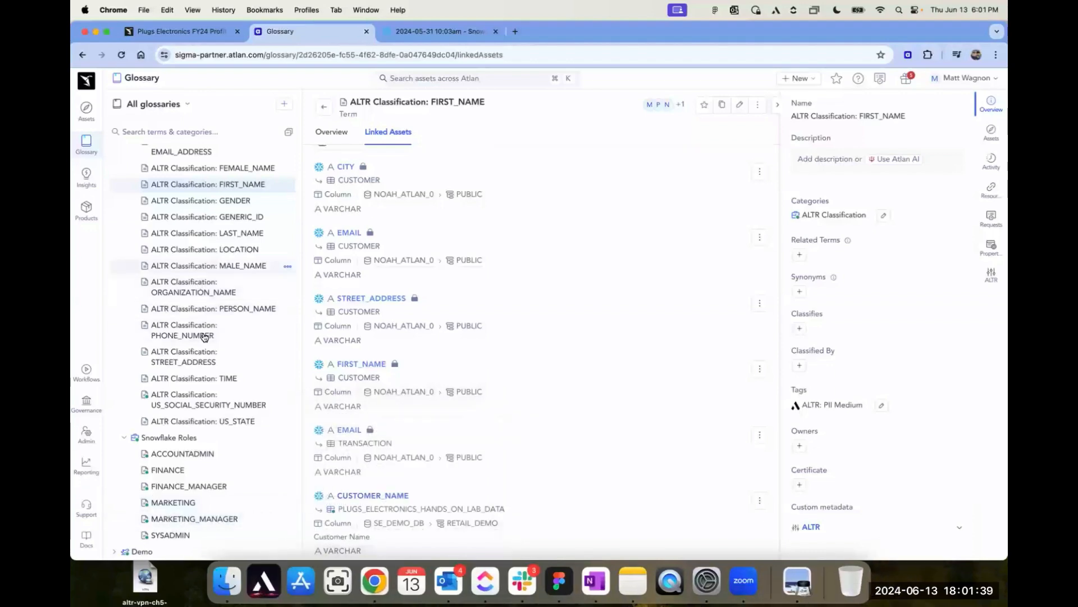
click(189, 456)
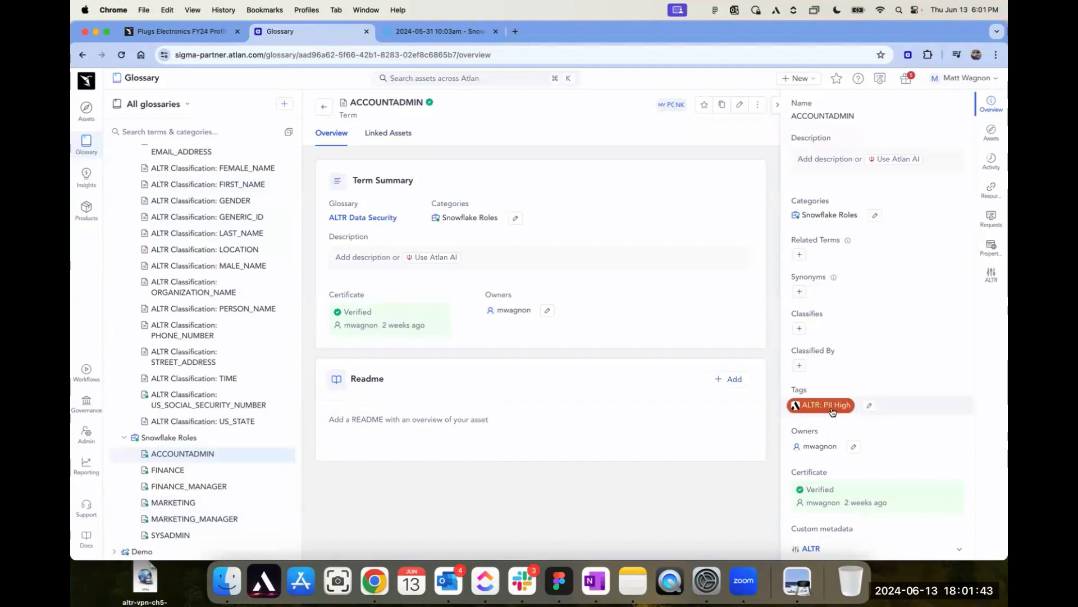
click(164, 471)
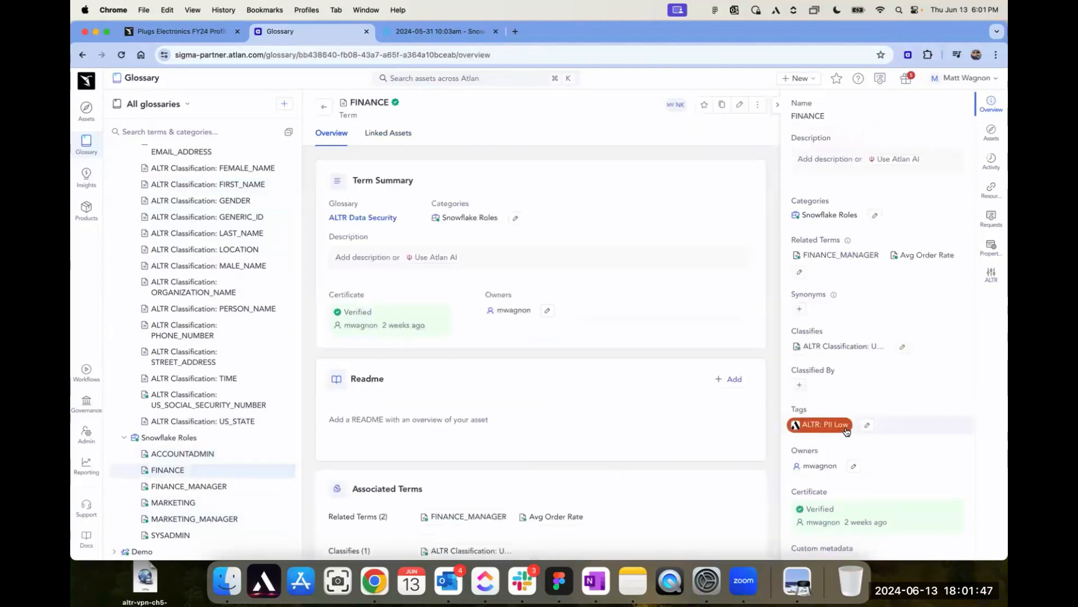
click(204, 487)
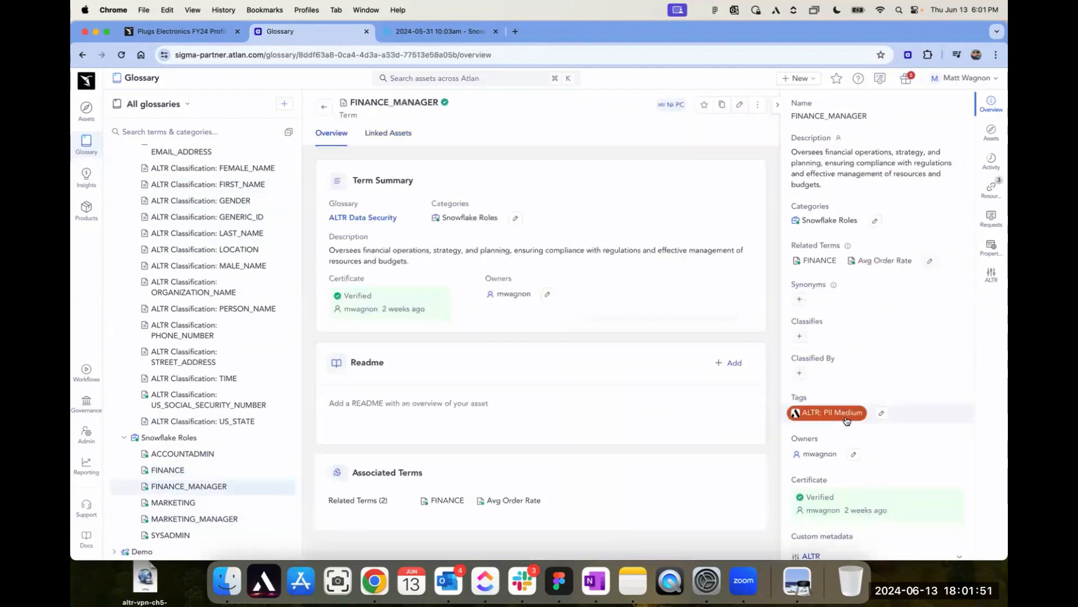
click(209, 522)
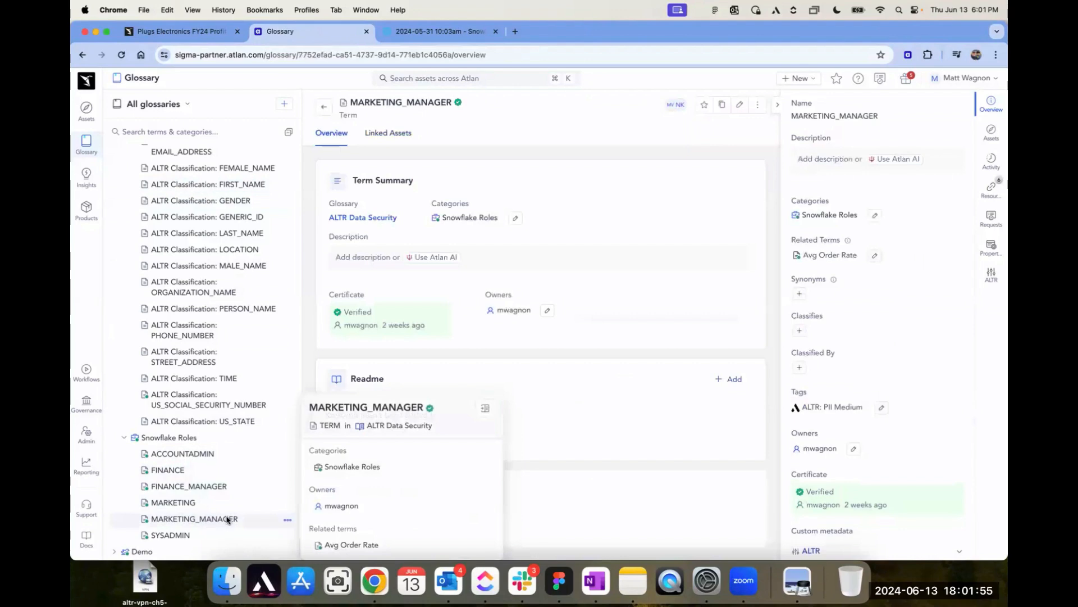
click(185, 504)
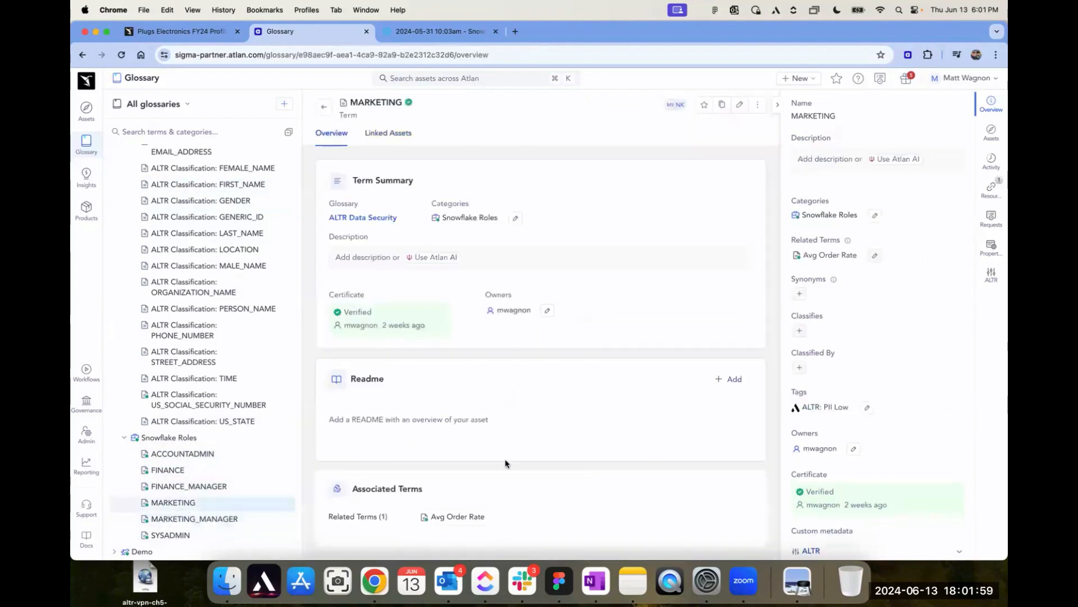
Open the ALTR Classification: DATE_OF_BIRTH term and view the tags available for it, leaving its tag selection as is
mouse_move(181, 424)
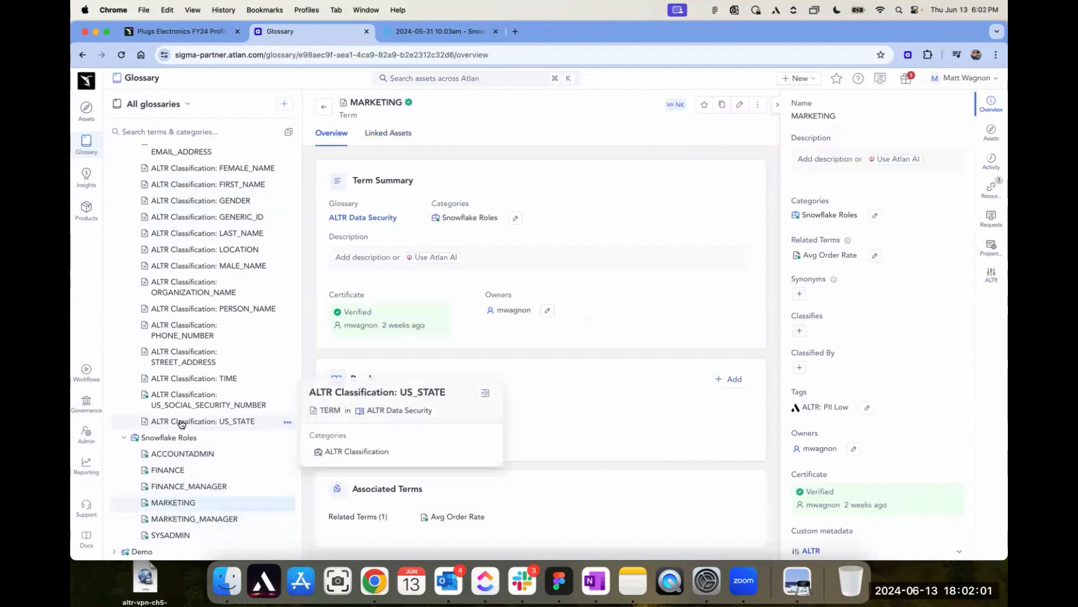
scroll(120, 270, up, 3)
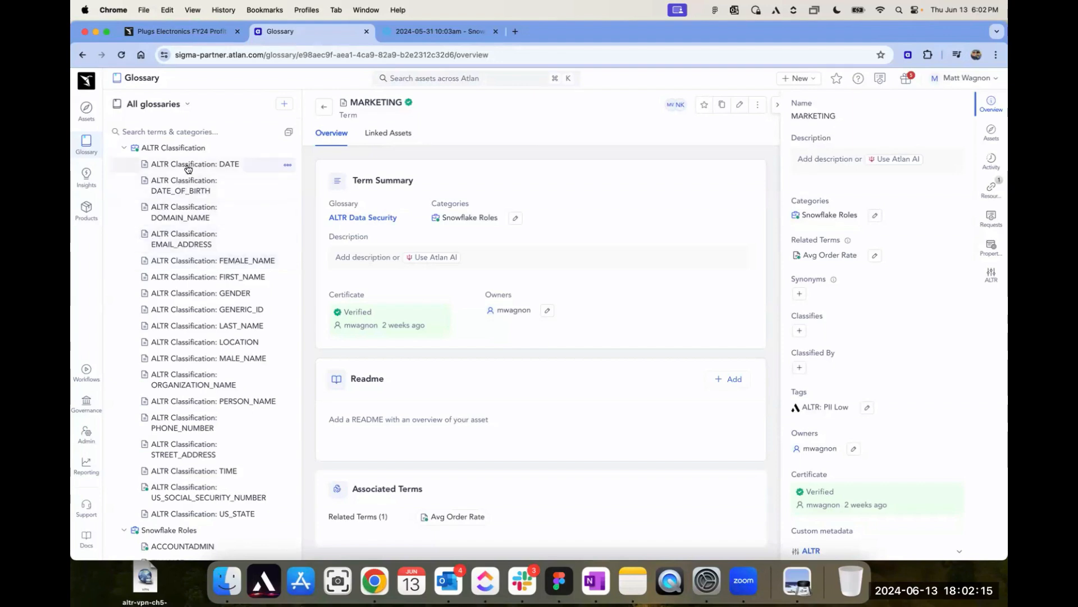
mouse_move(188, 169)
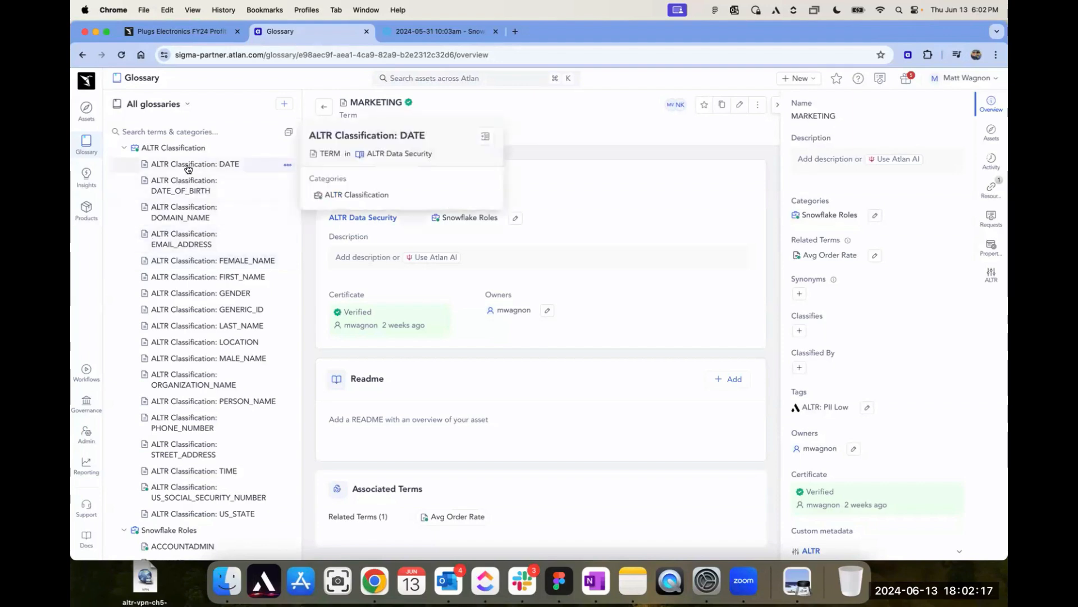
click(193, 189)
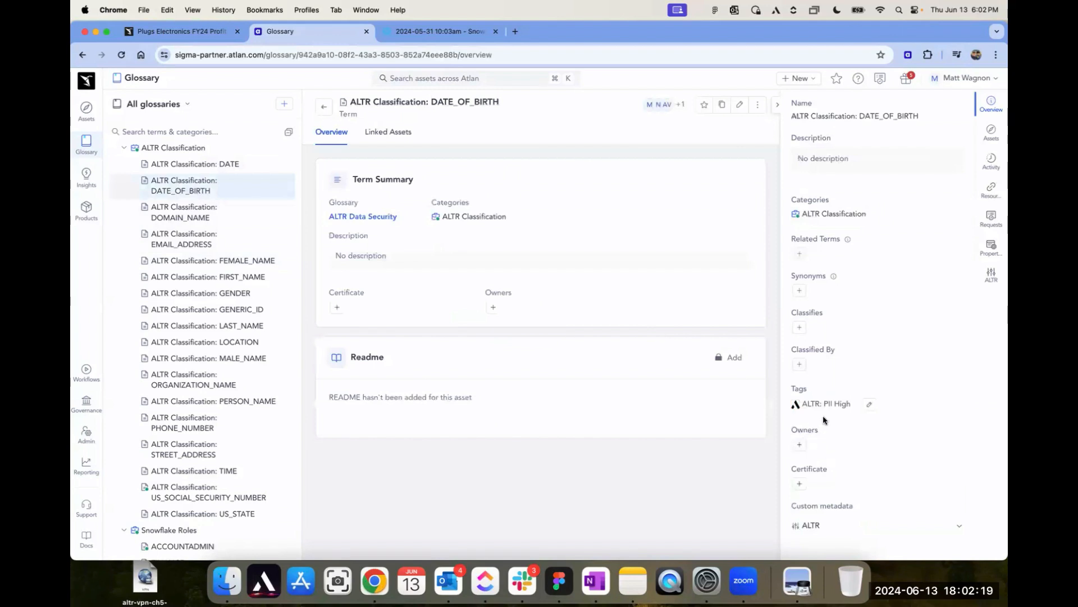
click(868, 403)
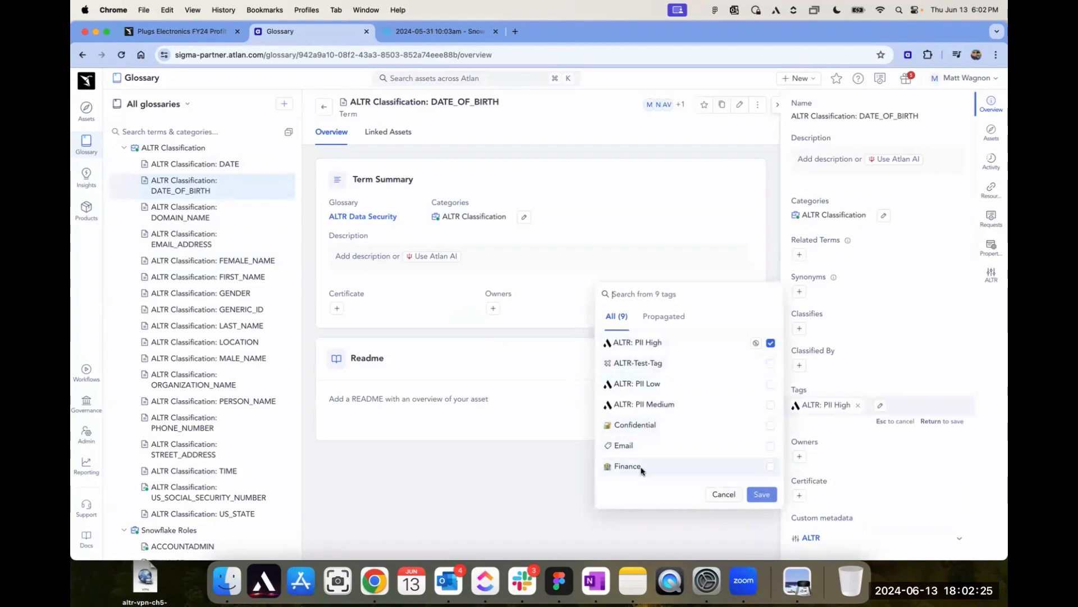
click(718, 494)
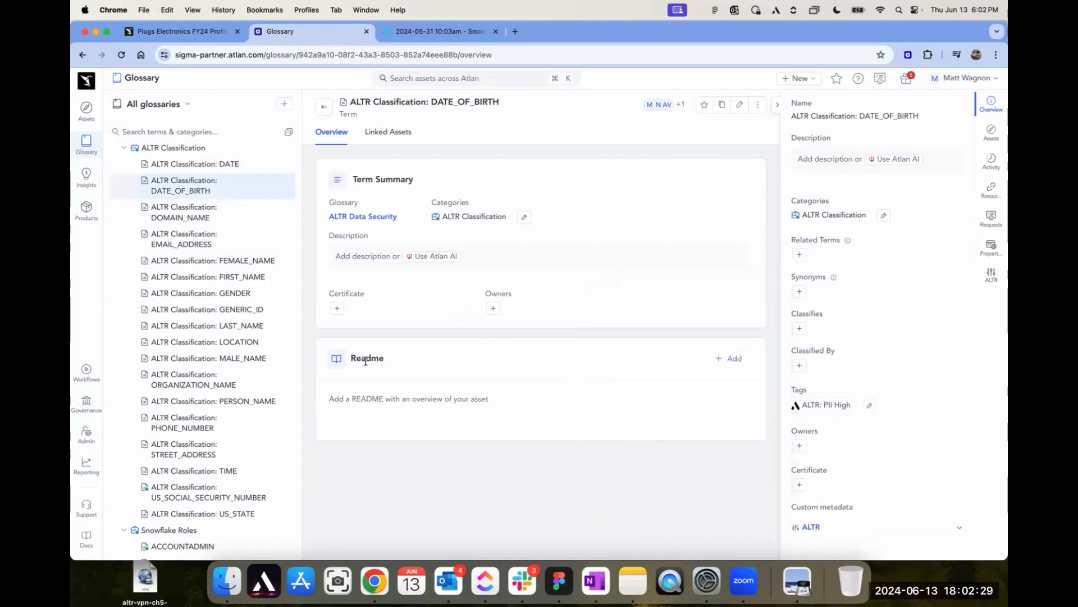
Check the ALTR tags on the EMAIL_ADDRESS and FIRST_NAME classification terms
click(188, 241)
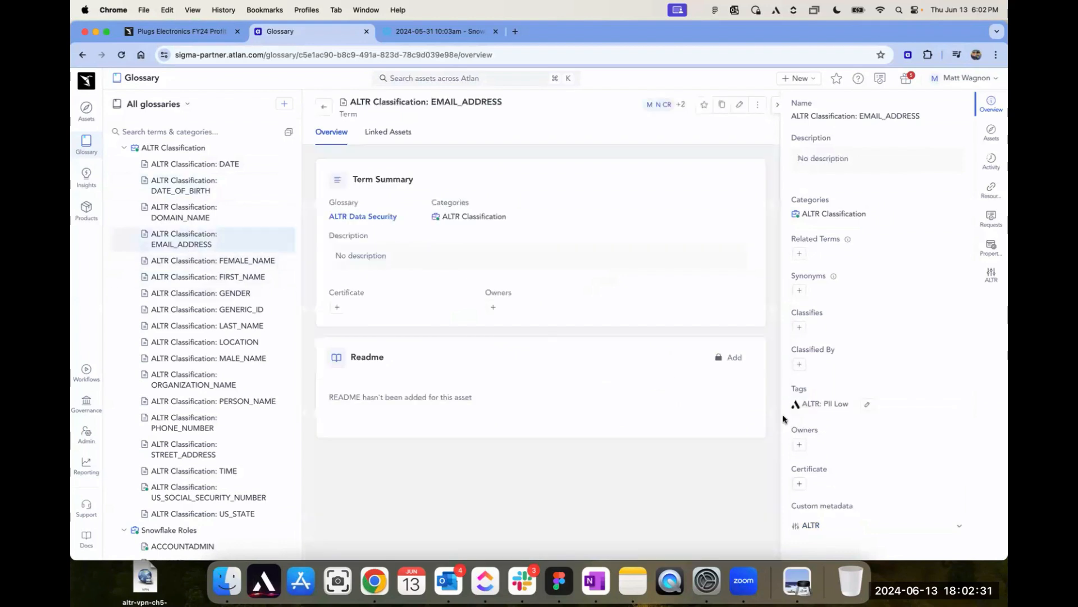
click(236, 277)
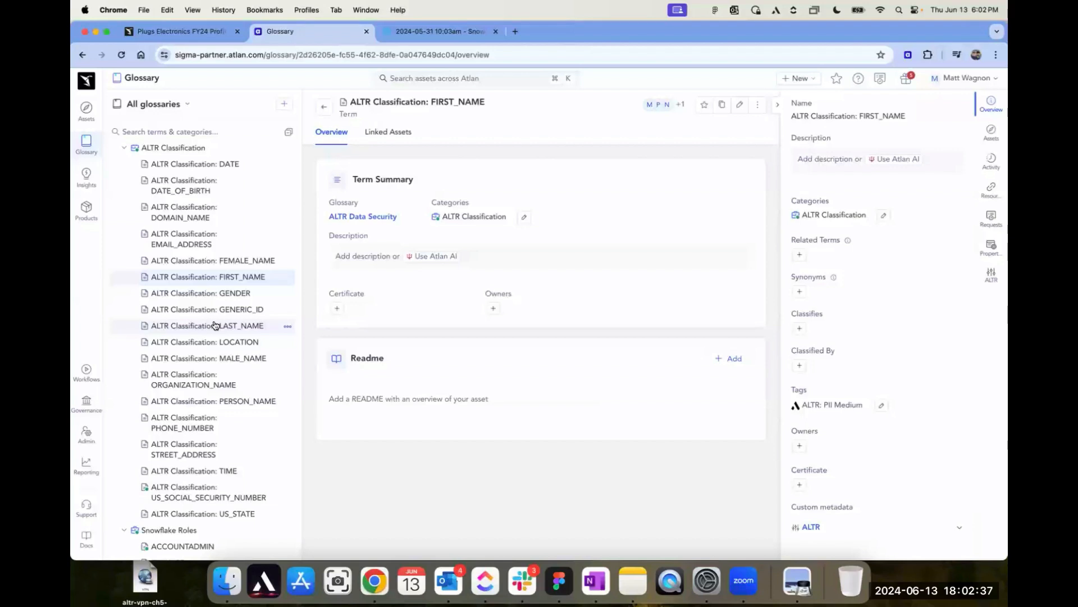
mouse_move(215, 326)
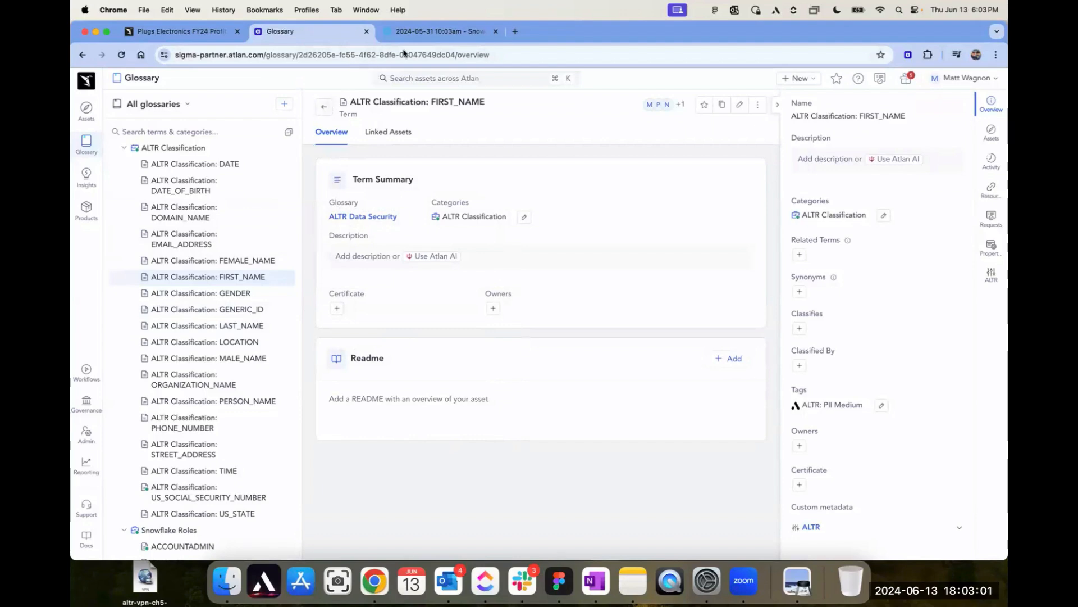
Switch to the Snowflake worksheet and run only the High Privilege block, which queries the customer table as accountadmin
click(433, 32)
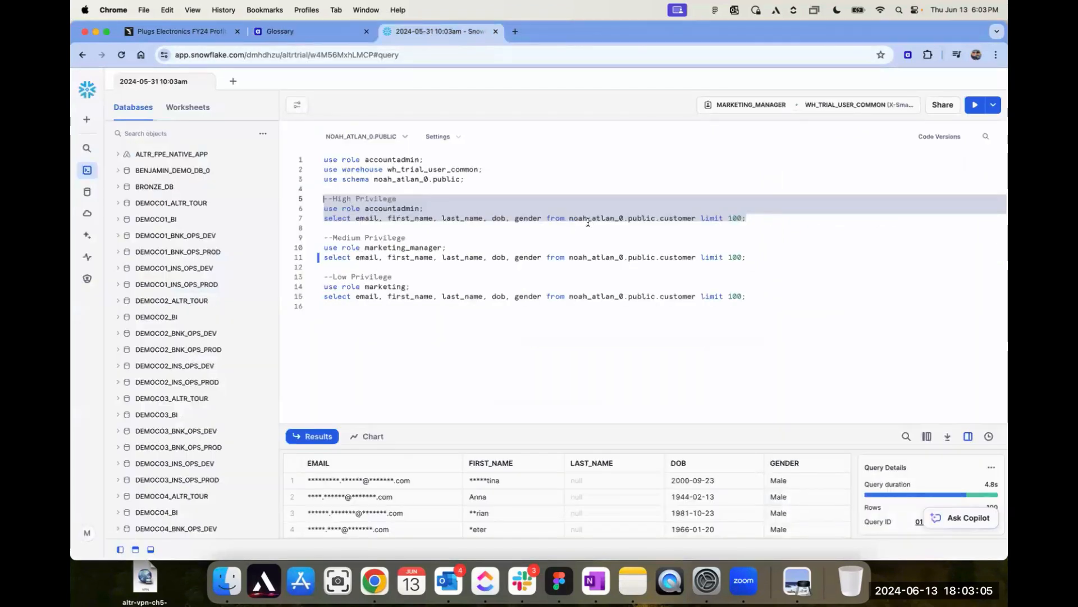
key(Left)
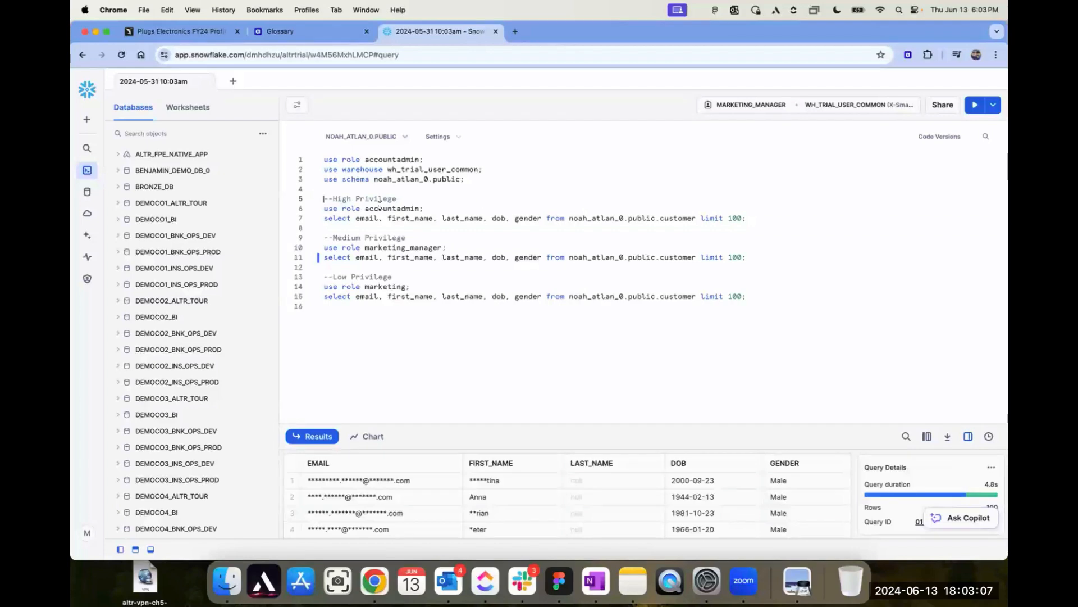
key(shift+Down)
key(shift+Down)
key(shift+Down)
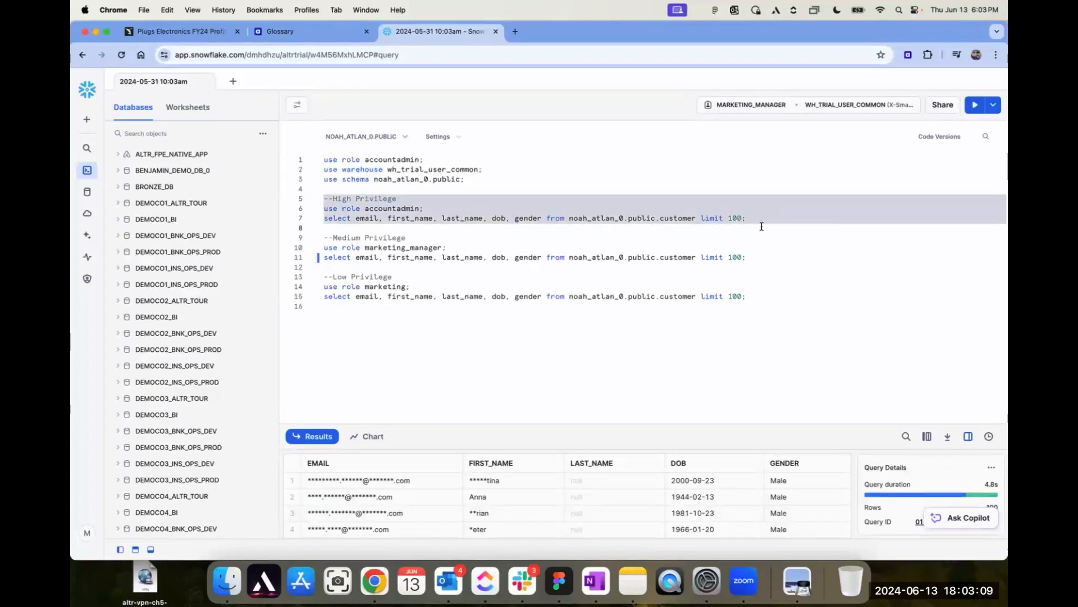
click(975, 104)
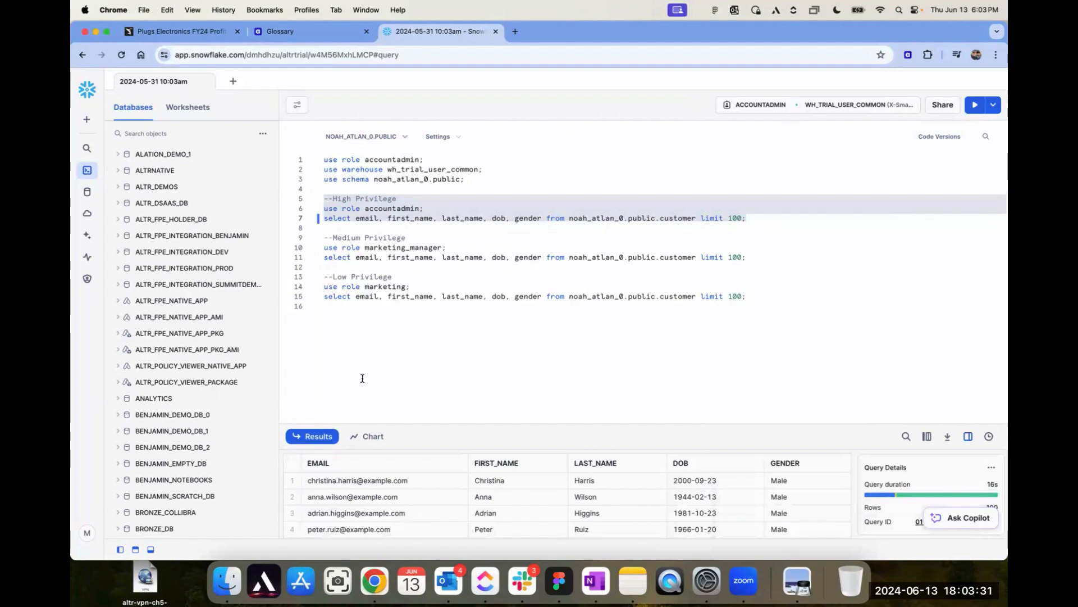
Run only the Medium Privilege block, querying the customer table as marketing_manager, and enlarge the results area
click(400, 250)
drag(750, 257, 324, 238)
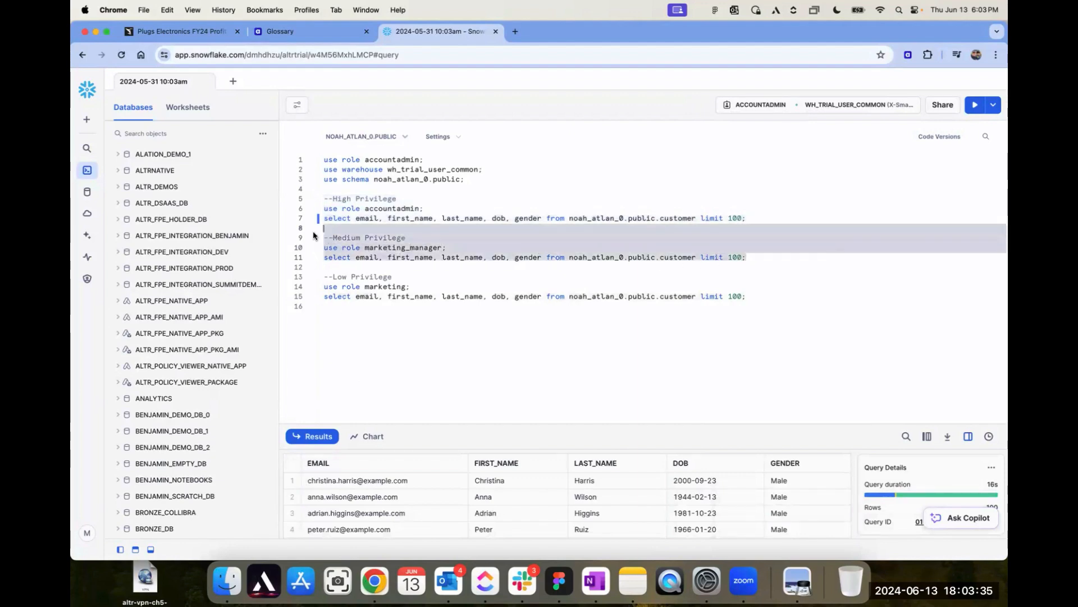
click(973, 105)
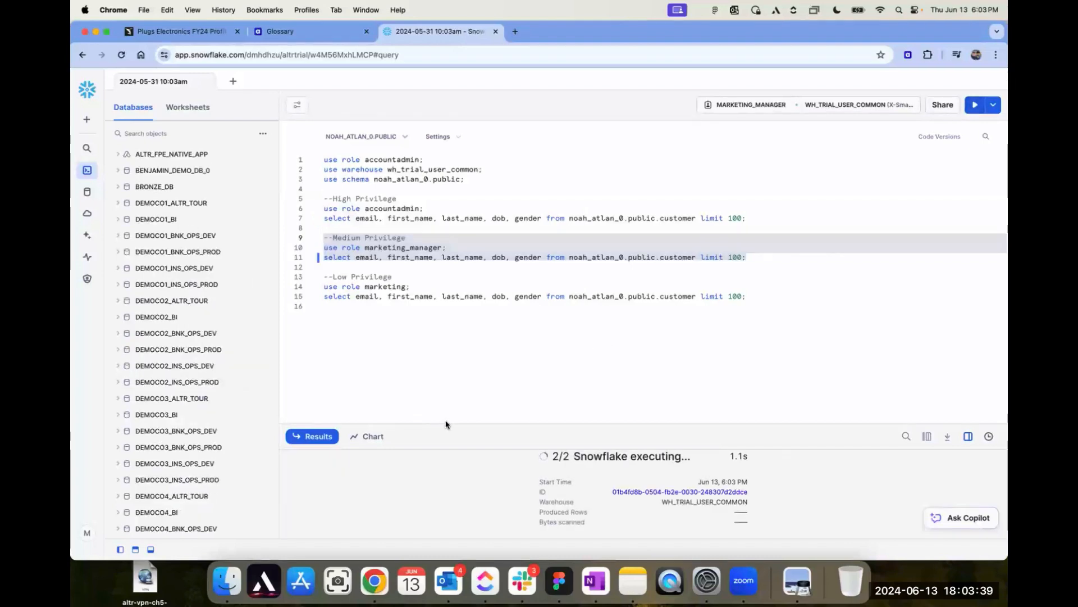
drag(445, 425, 465, 357)
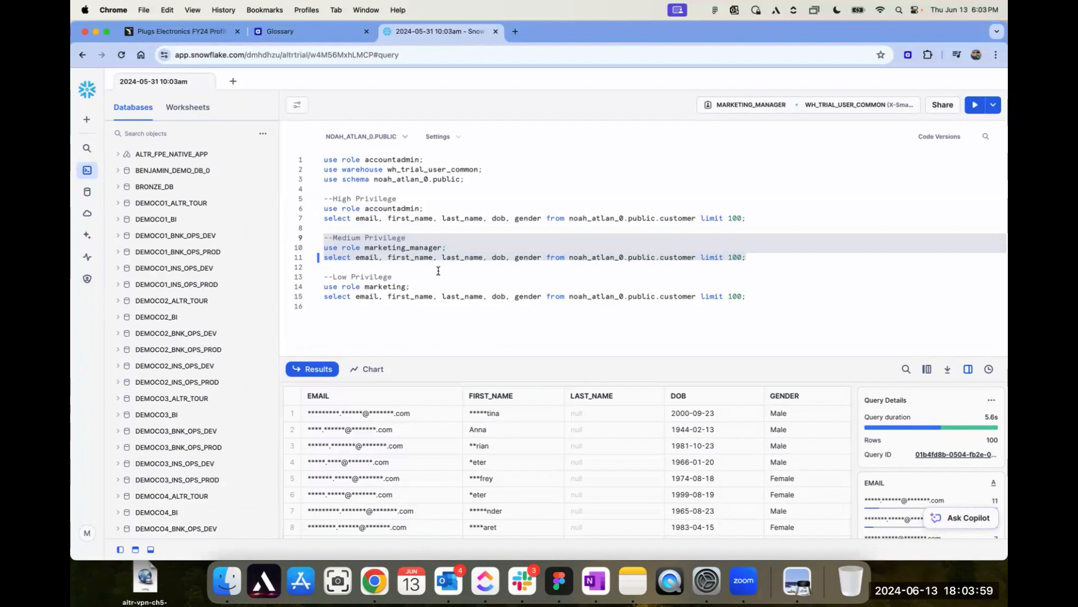
Run only the Low Privilege block, querying the customer table with the marketing role
drag(747, 296, 323, 278)
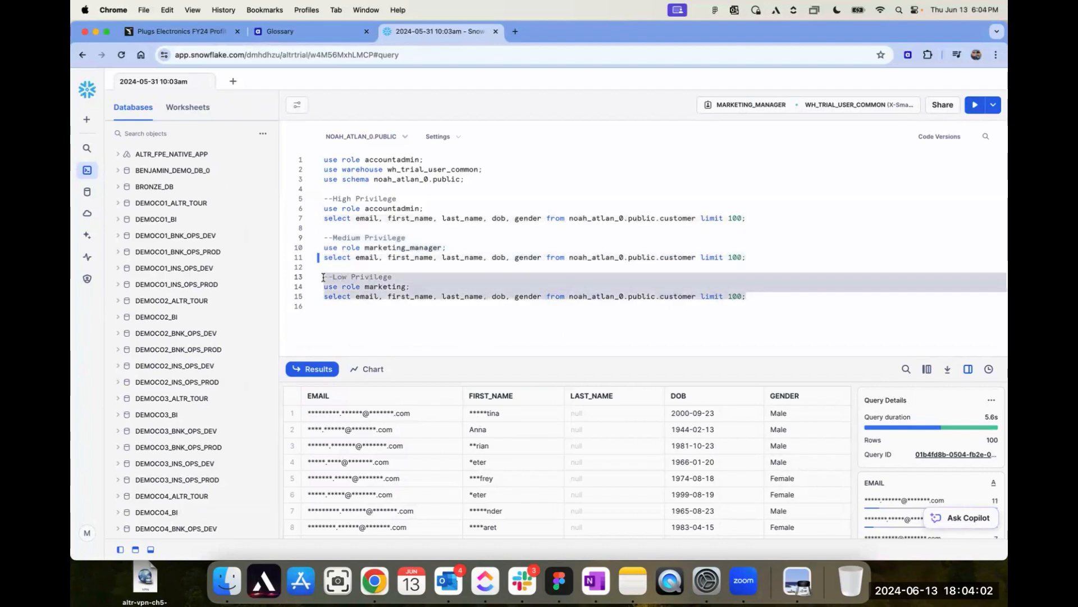
click(975, 104)
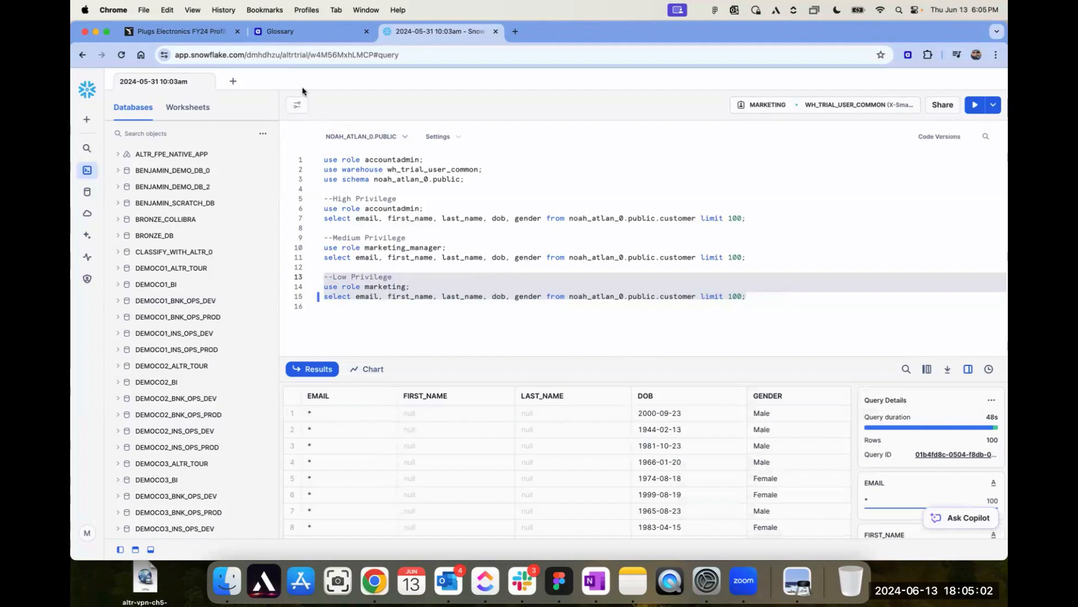
Switch back to the Atlan glossary, collapse the term's details sidebar and look over the terms under Snowflake Roles
click(303, 38)
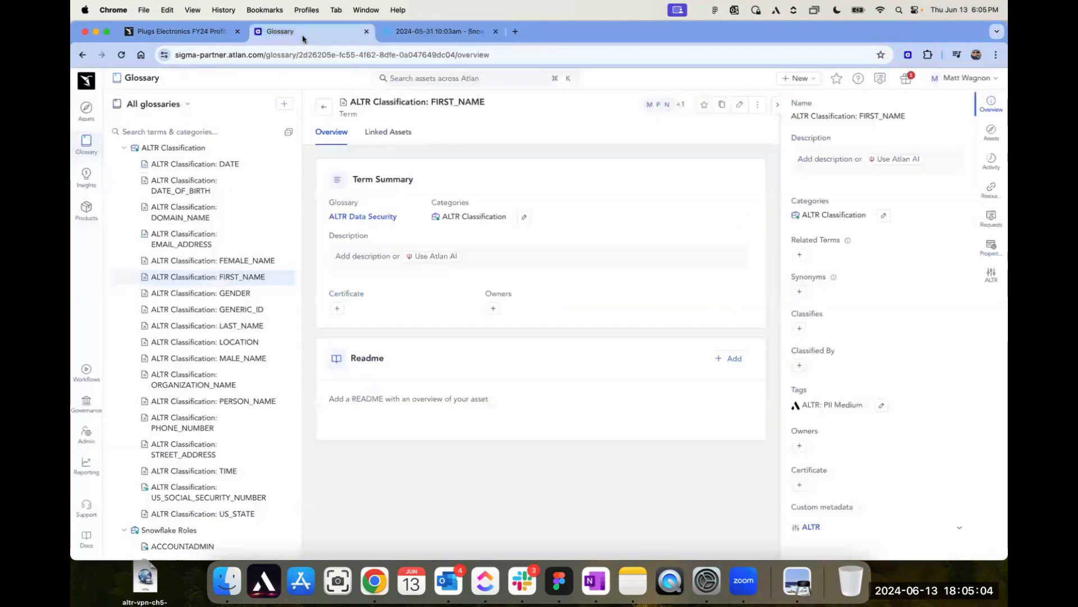
click(776, 107)
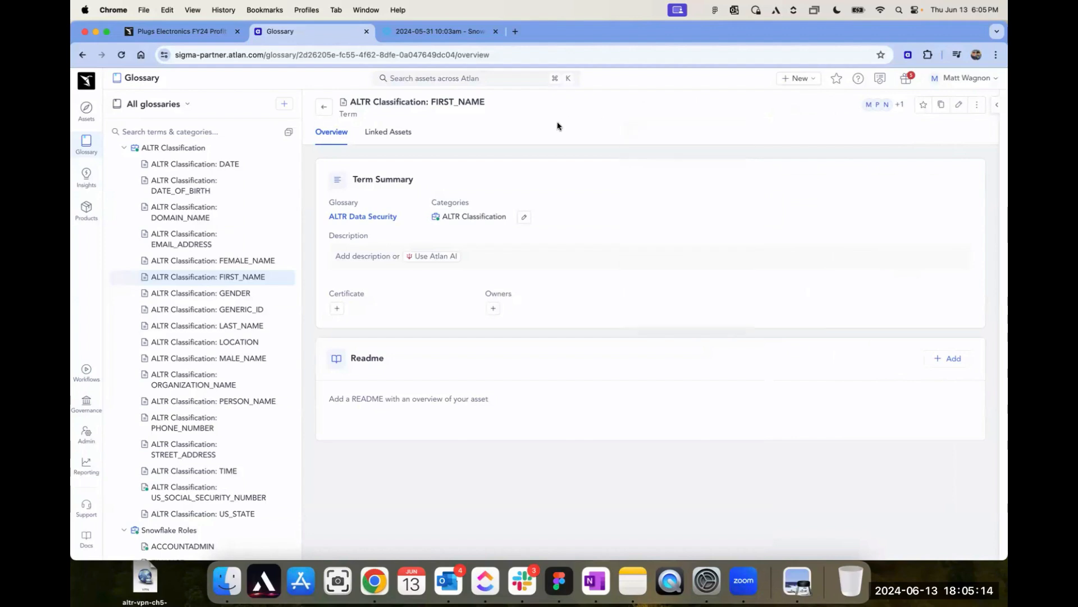
scroll(192, 362, down, 2)
scroll(193, 362, down, 2)
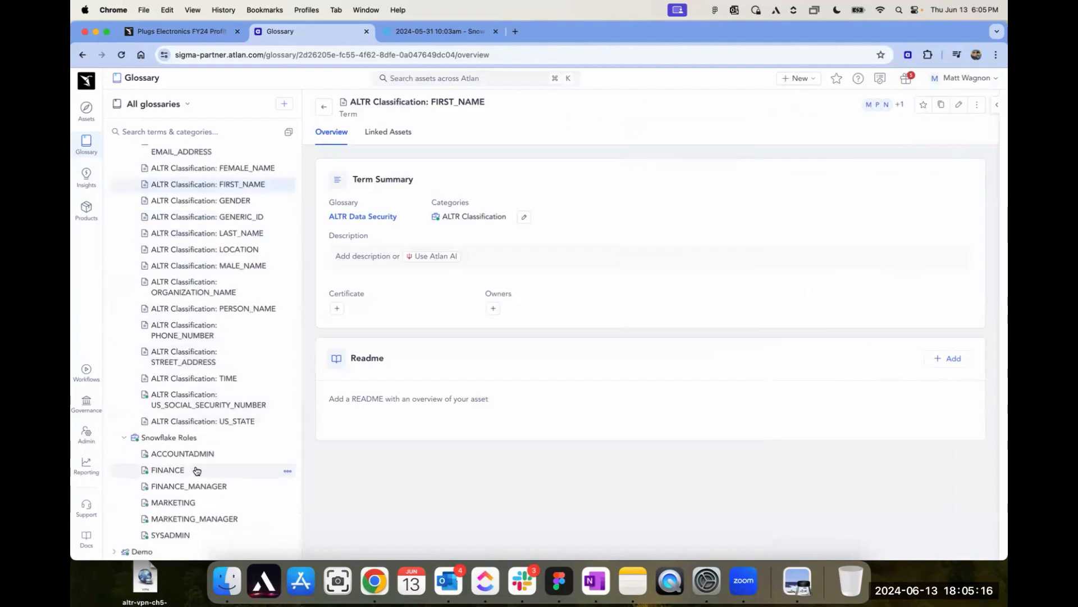
mouse_move(193, 473)
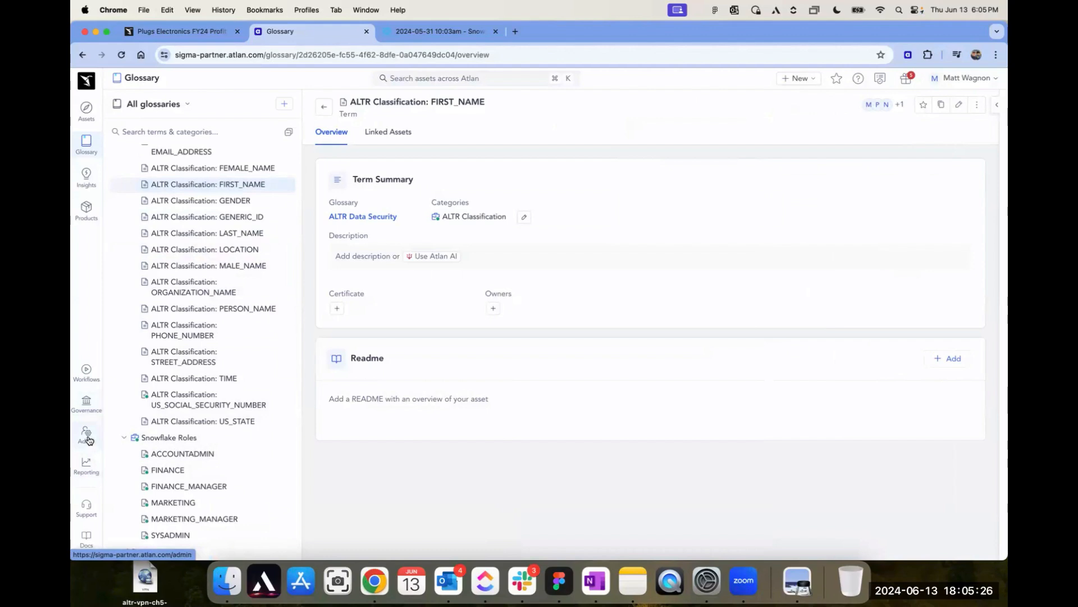
View the governance tags ALTR: PII High, ALTR: PII Low and ALTR: PII Medium and the purposes attached to each
click(86, 410)
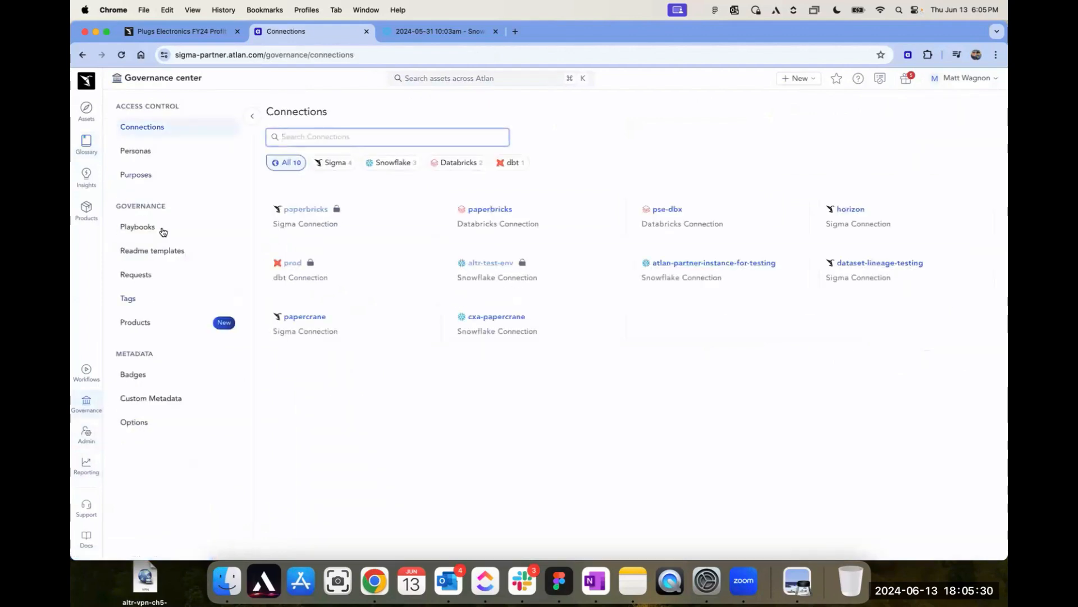
click(133, 300)
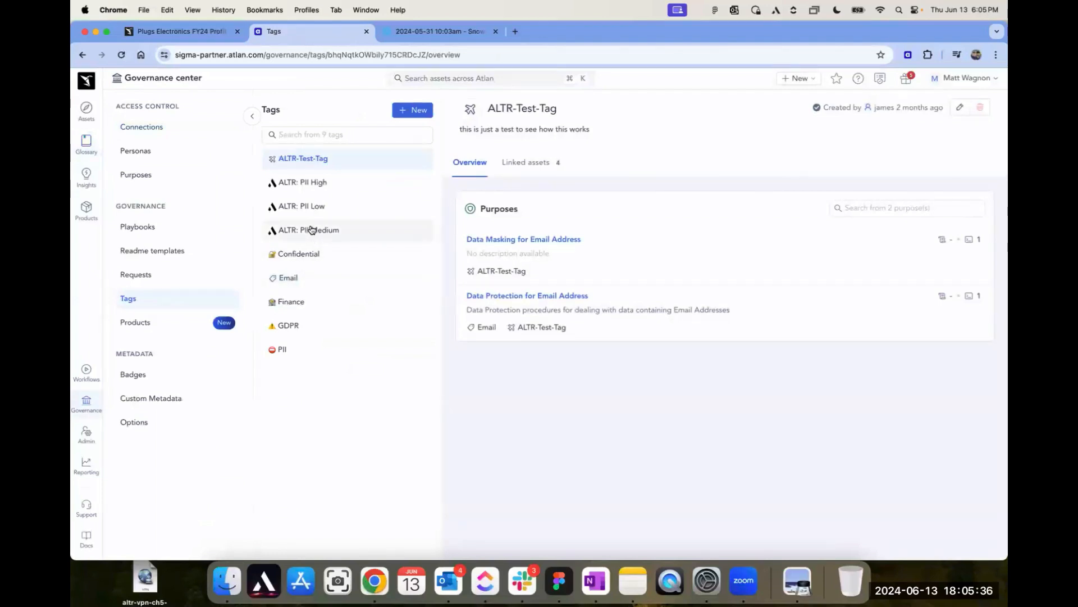
click(312, 182)
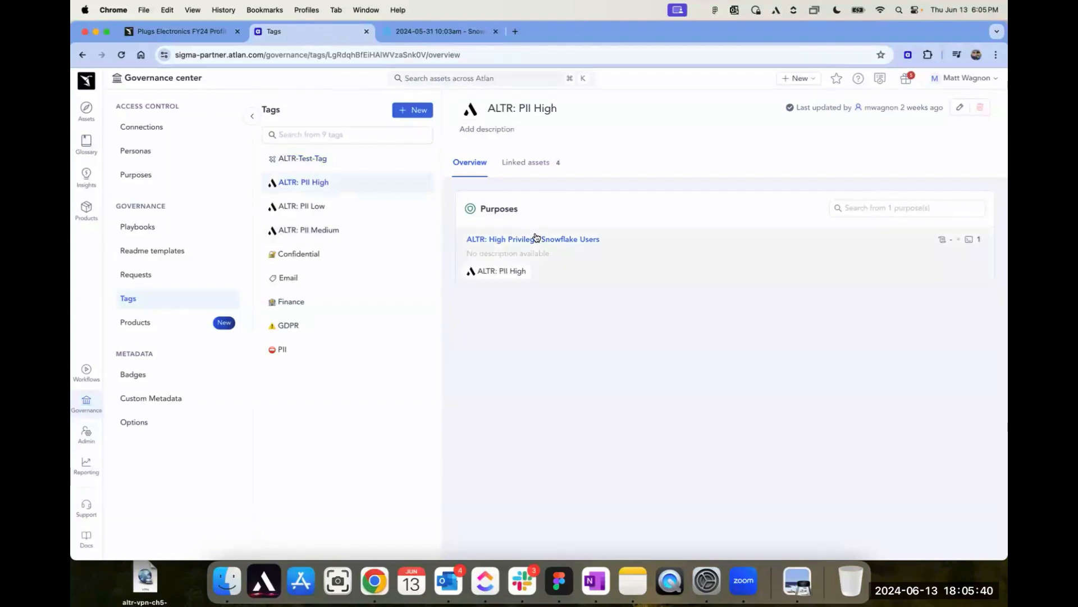
click(325, 208)
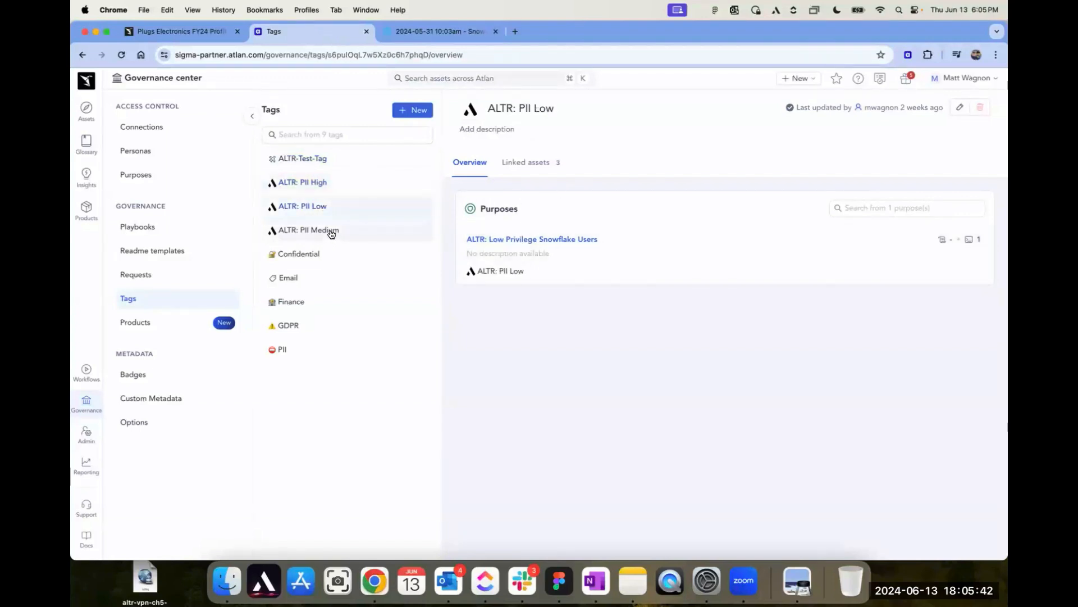
click(331, 233)
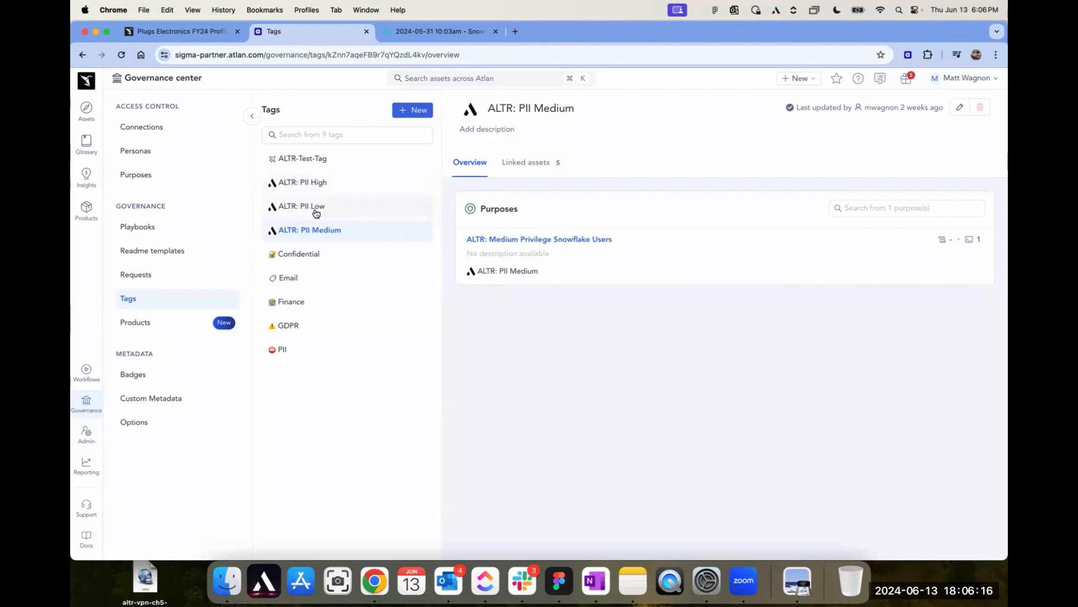
Inspect the Masking Policy of the ALTR: High Privilege Snowflake Users purpose, including its querying permissions and masking option, and close it unchanged
click(143, 177)
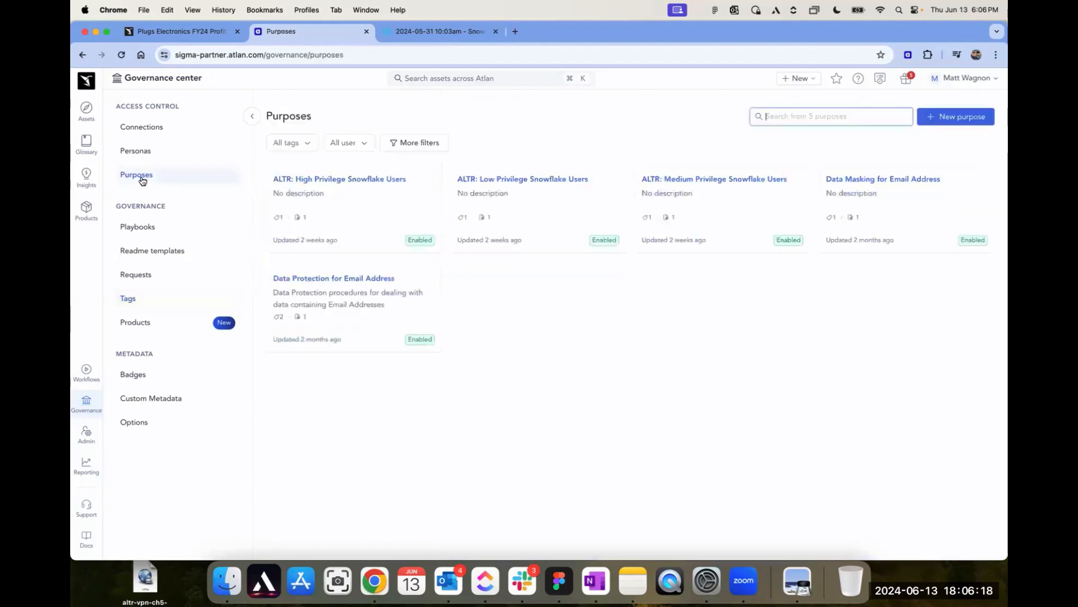
click(353, 196)
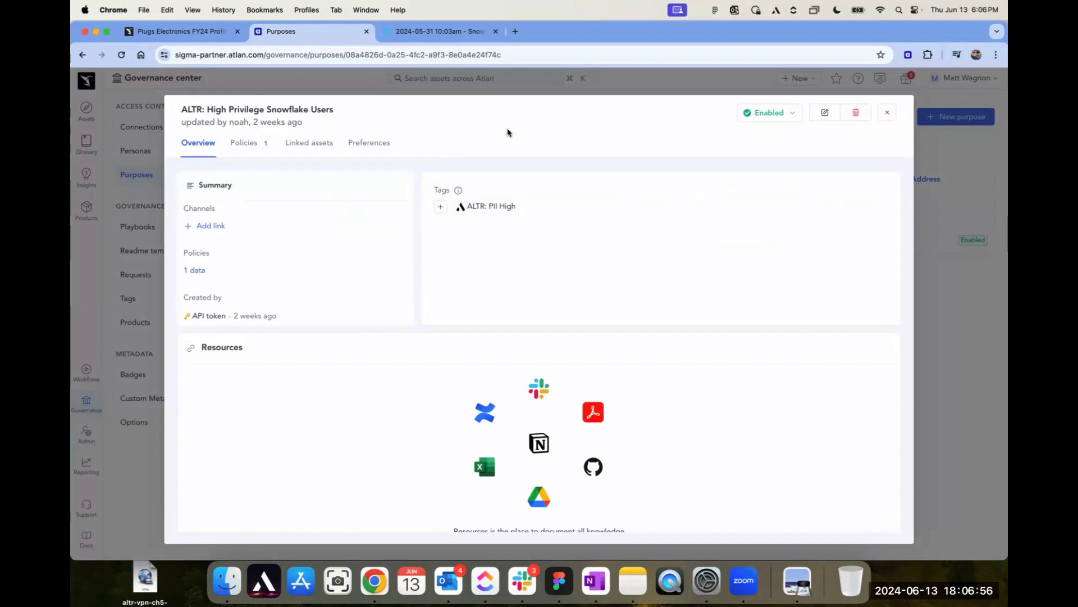
click(258, 146)
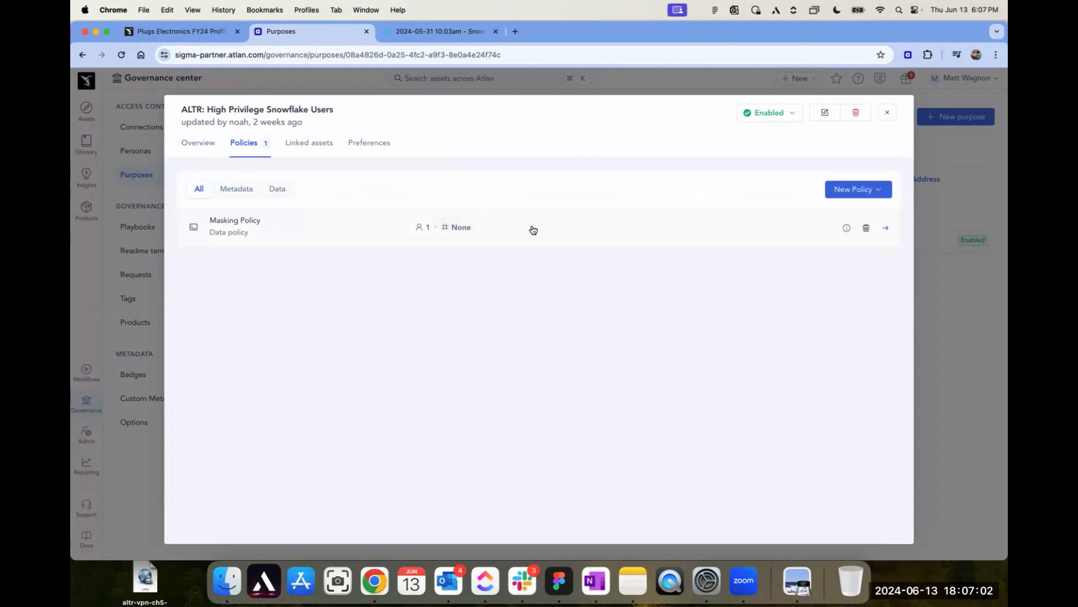
click(514, 232)
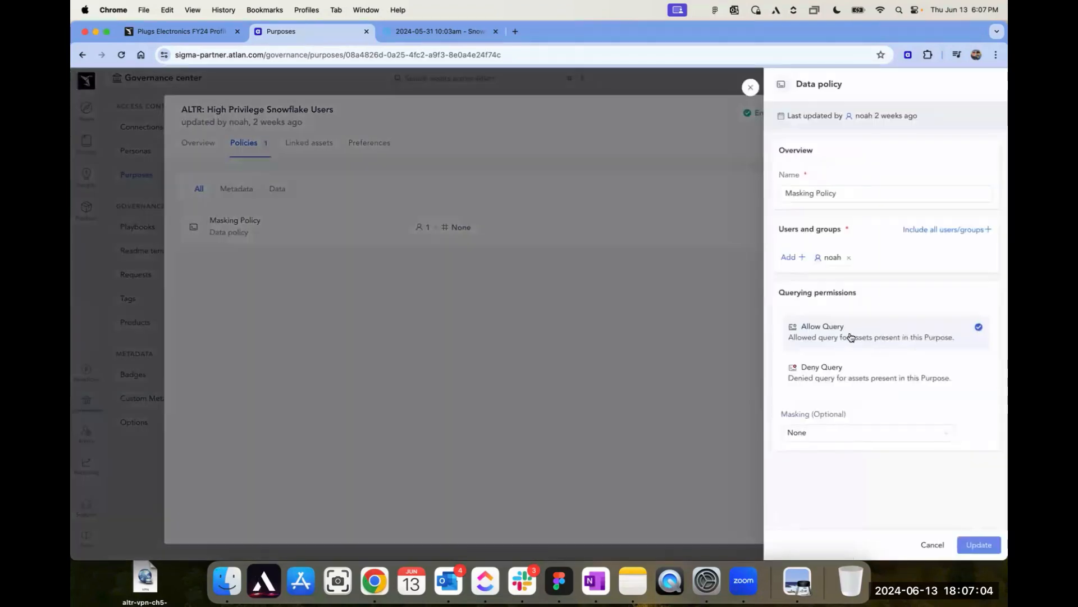
click(750, 87)
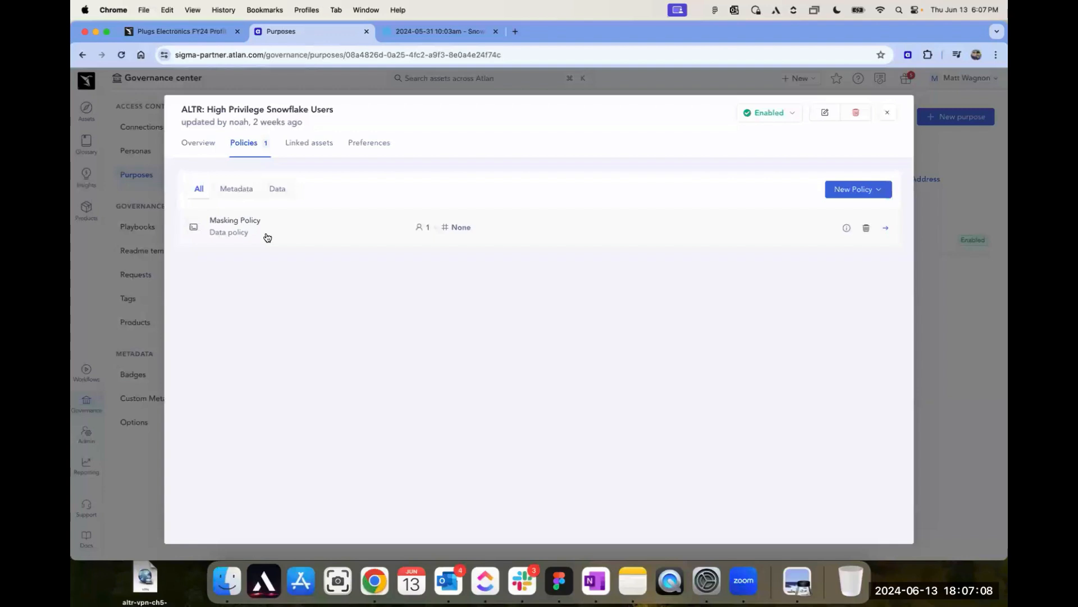
click(889, 114)
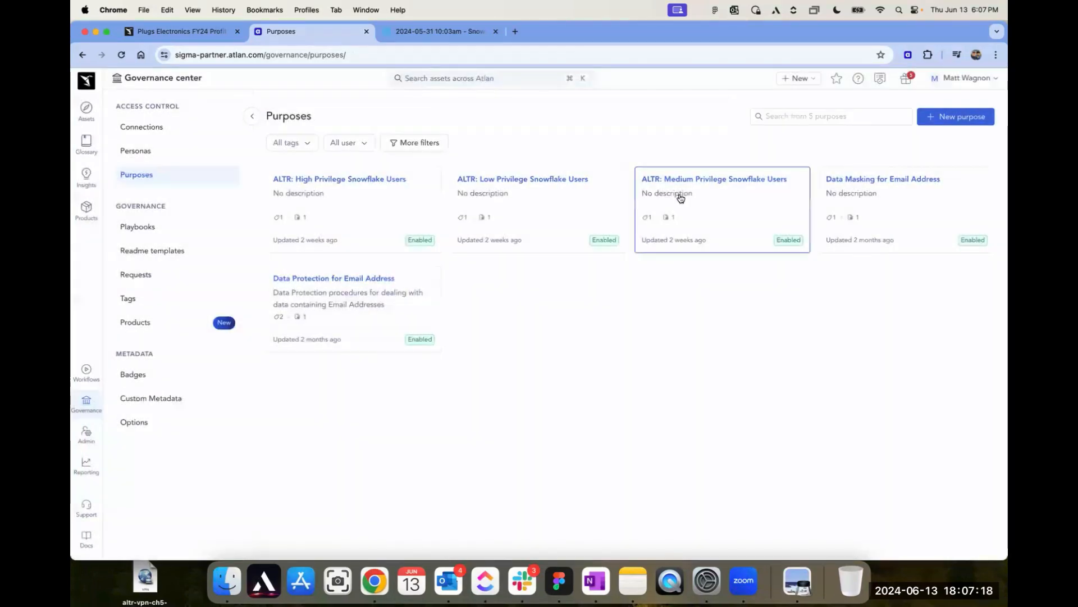
Check the policies of the ALTR: Medium Privilege and ALTR: Low Privilege Snowflake Users purposes, closing each one
click(682, 195)
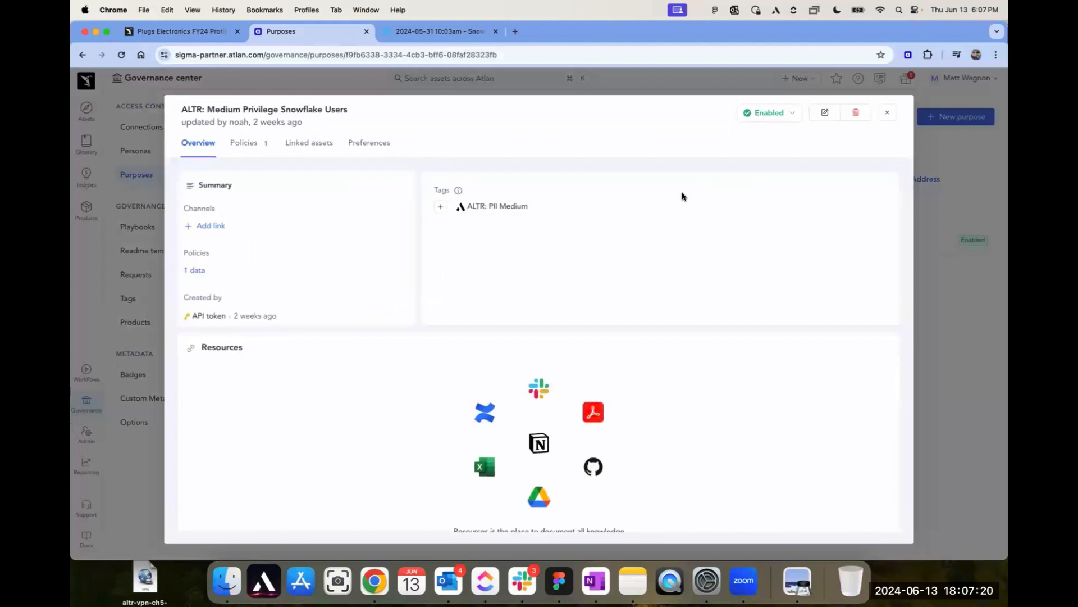
click(255, 144)
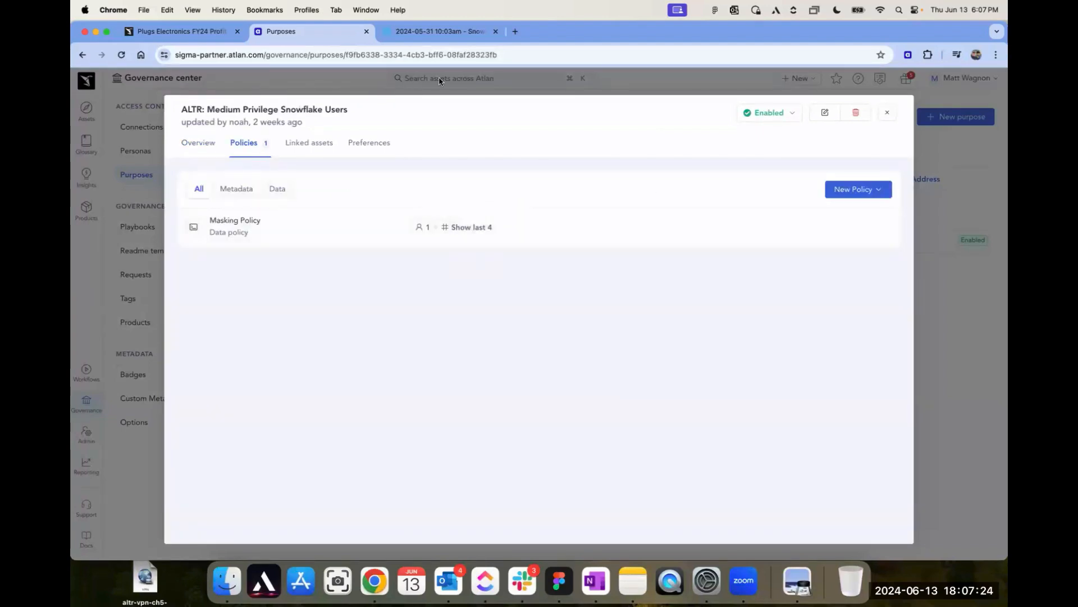
click(890, 113)
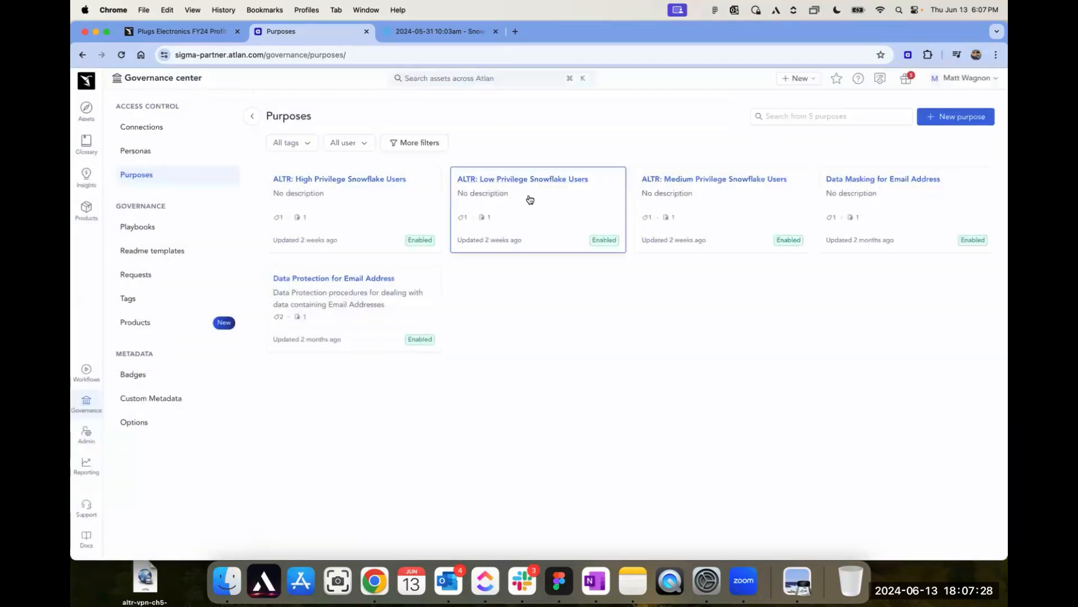
click(529, 199)
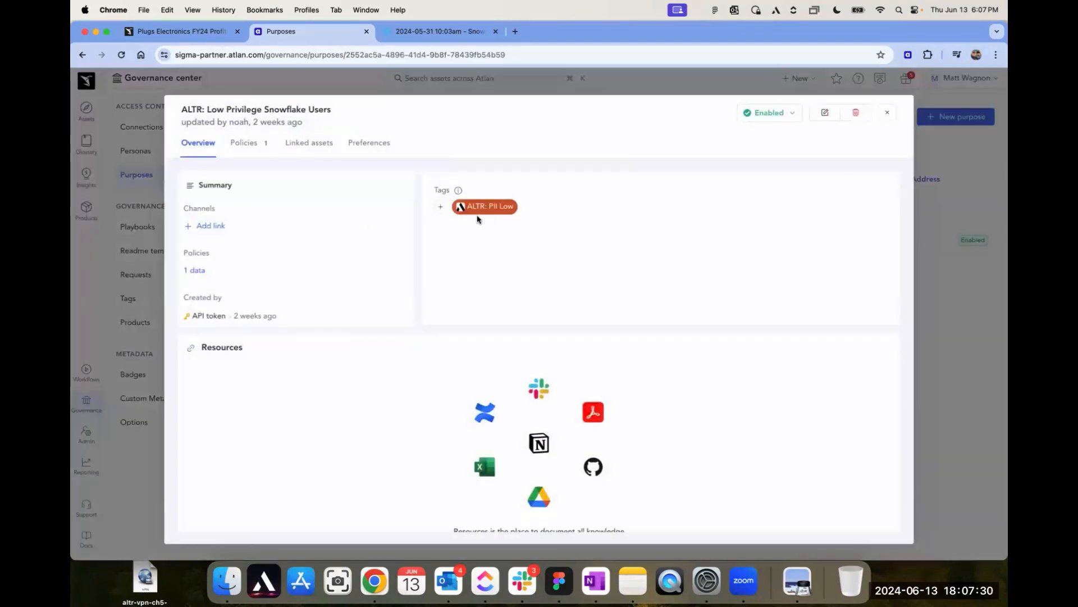
click(264, 143)
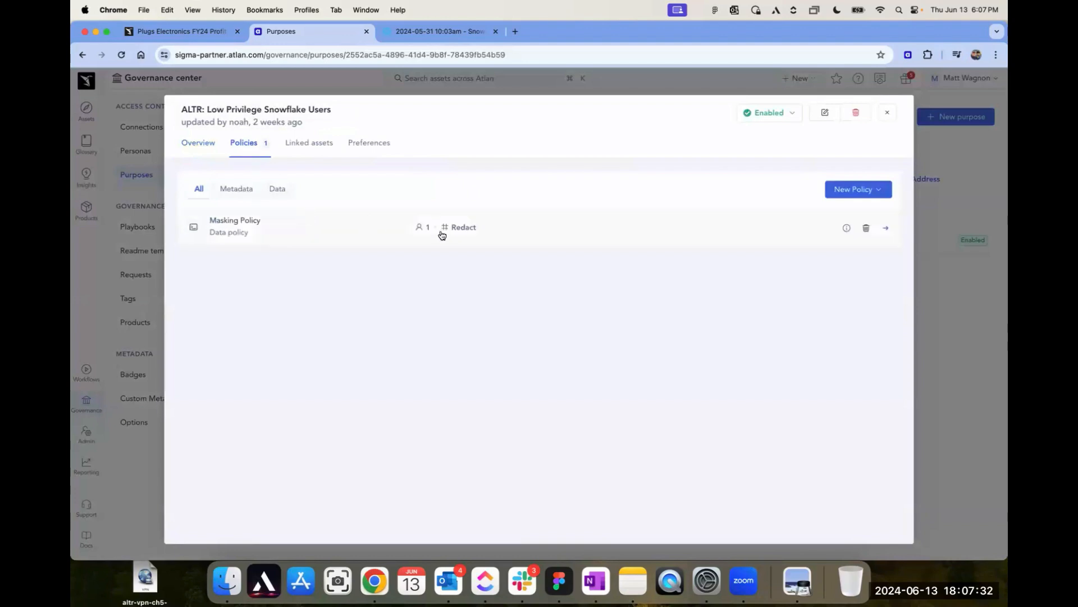
click(887, 115)
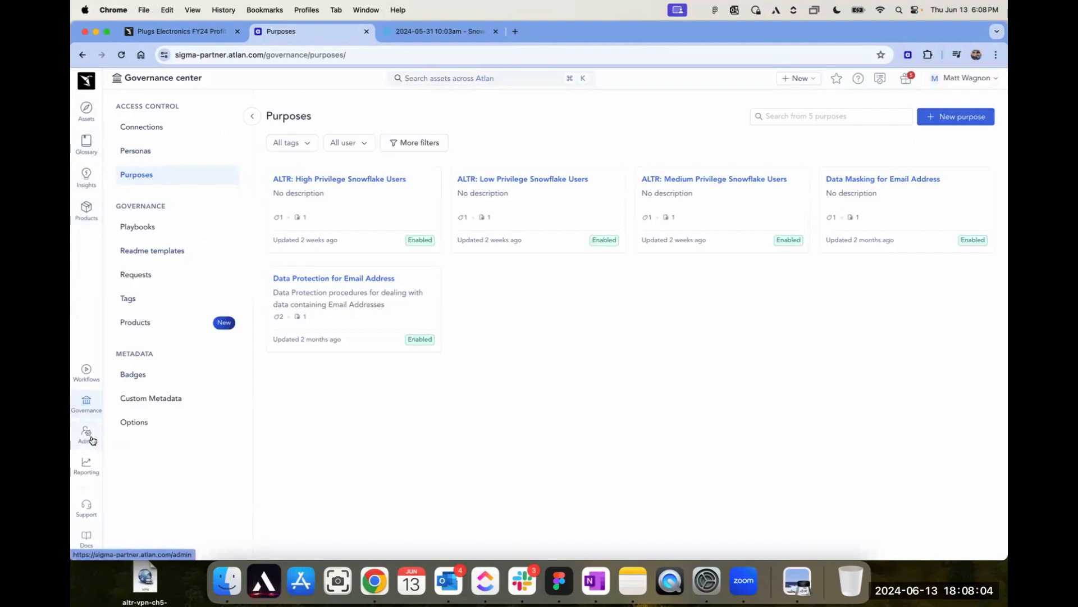
Look at the ALTR Test Webhook among the Admin center's webhooks and close its details
click(93, 440)
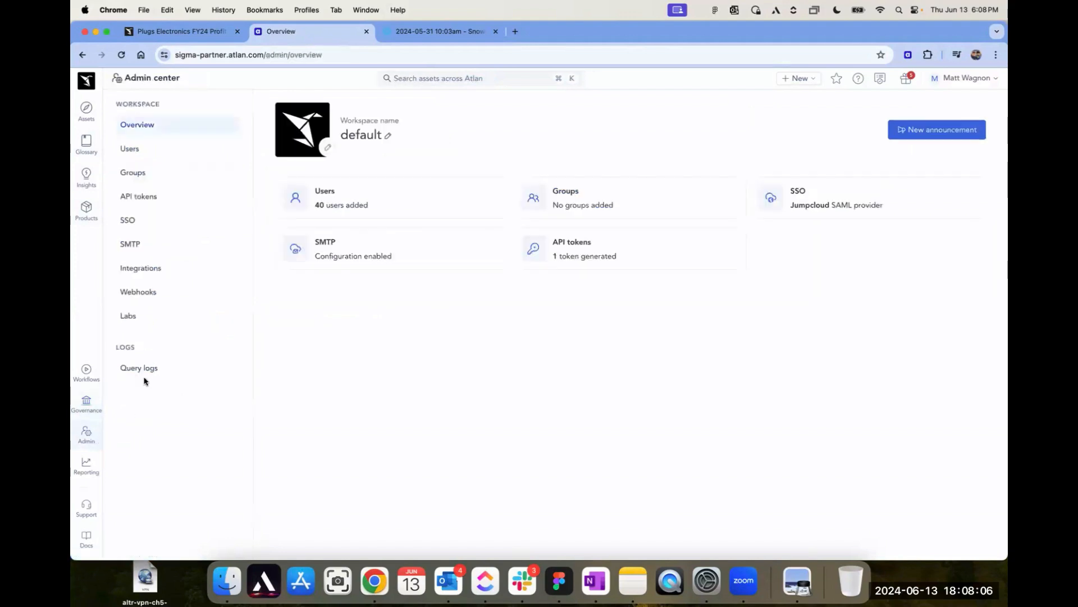
click(133, 294)
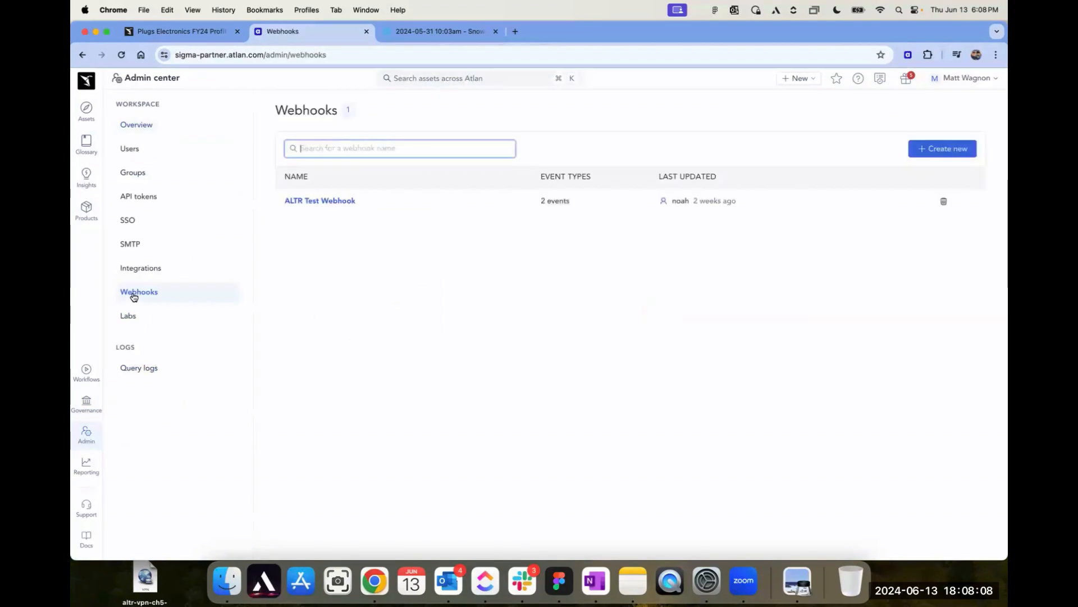
click(312, 203)
click(737, 143)
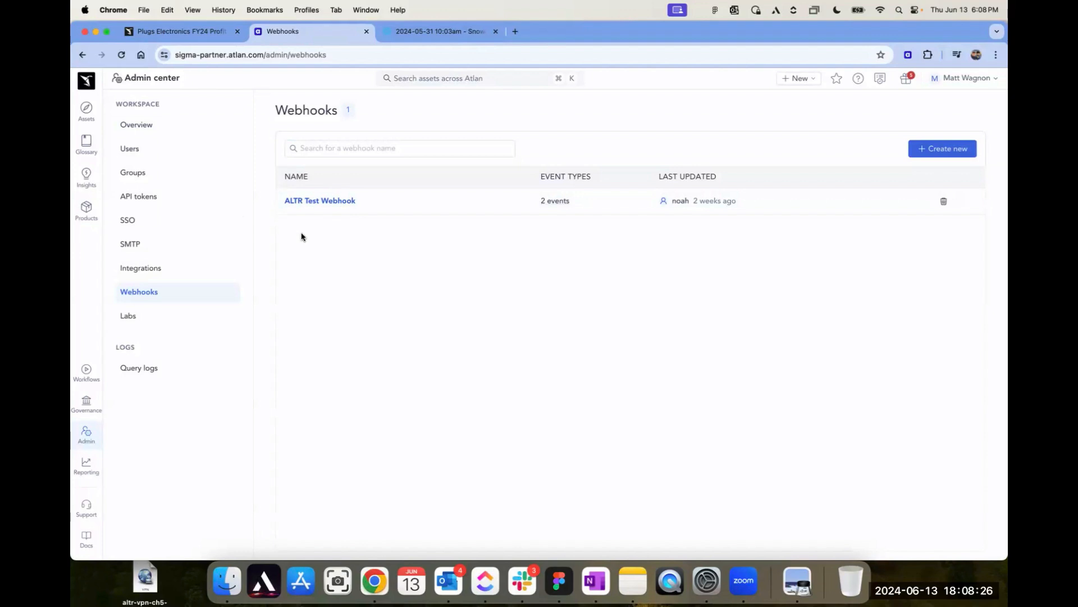
Return to the glossary, expand both ALTR Data Security categories and view the assets linked to the EMAIL_ADDRESS classification term
click(86, 144)
click(115, 153)
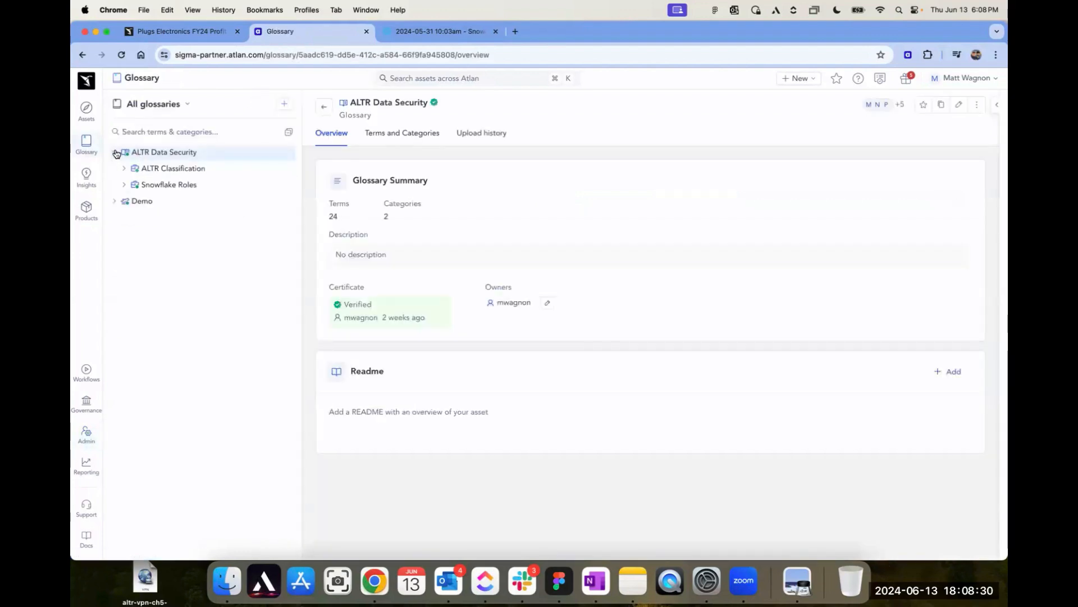
click(122, 170)
click(125, 187)
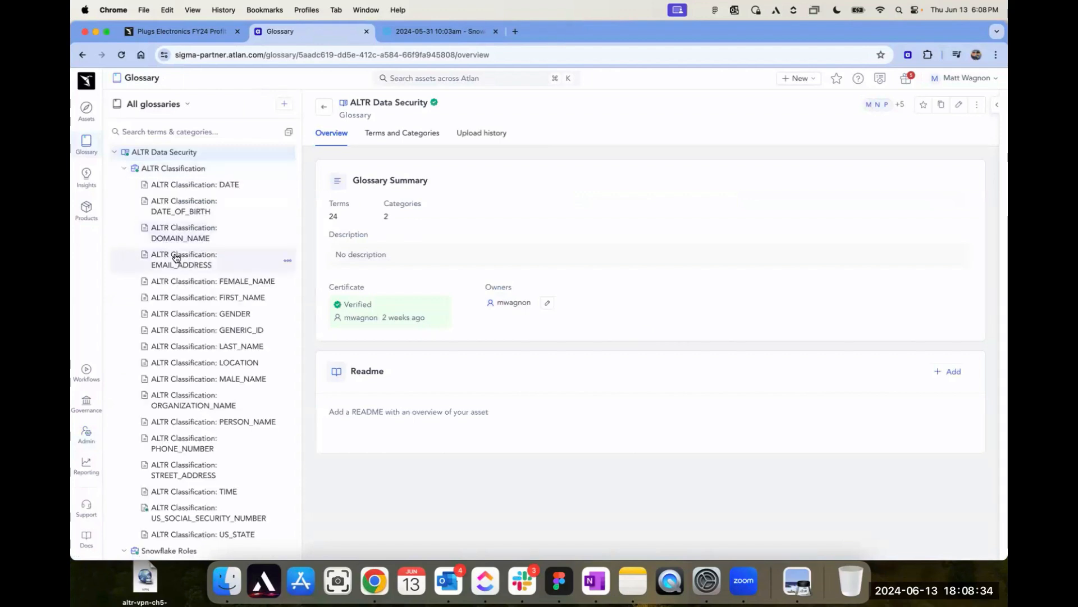
scroll(183, 266, down, 1)
scroll(183, 267, down, 1)
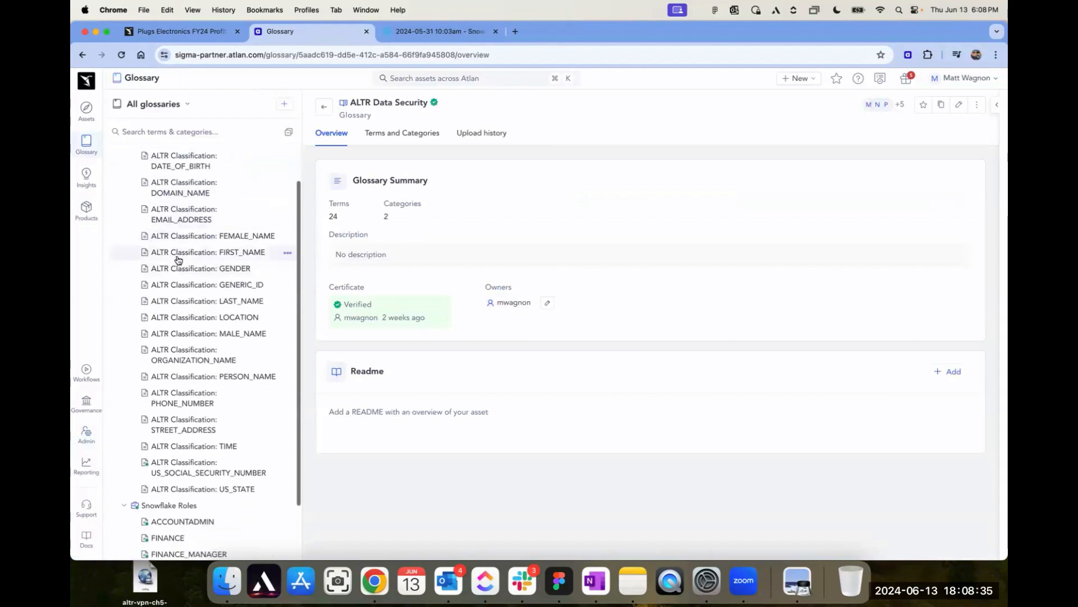
click(180, 213)
click(388, 131)
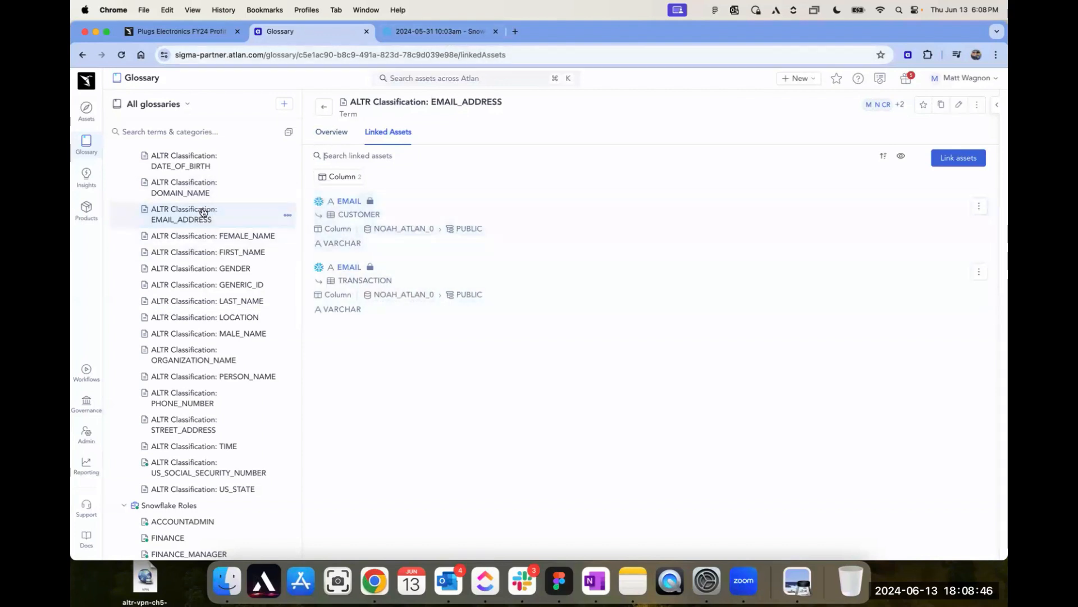
View the MARKETING_MANAGER, MARKETING and ACCOUNTADMIN terms under Snowflake Roles
scroll(224, 405, down, 1)
scroll(222, 407, down, 3)
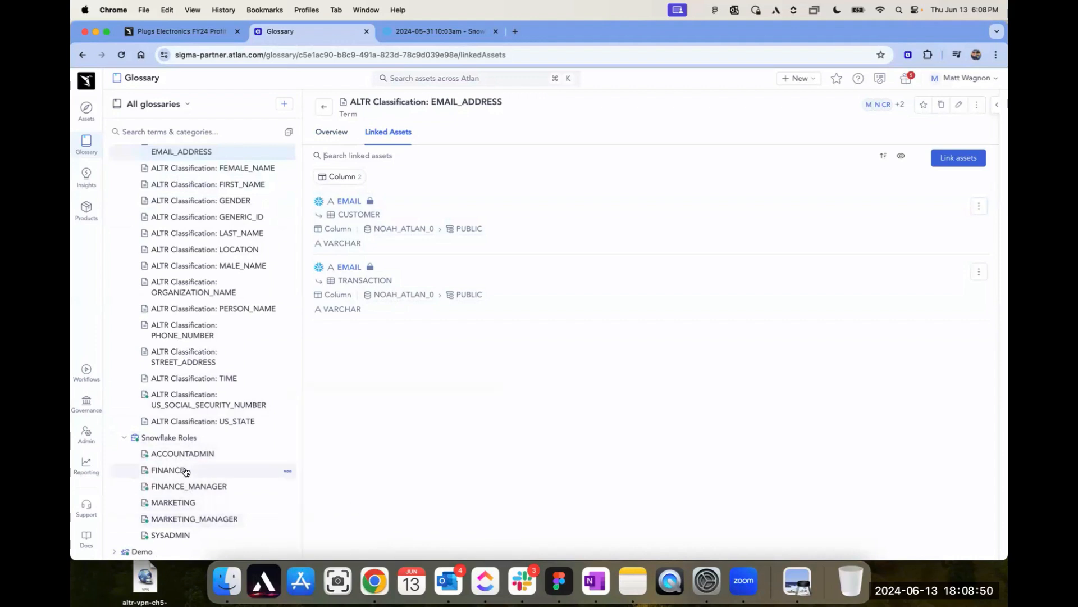
mouse_move(188, 471)
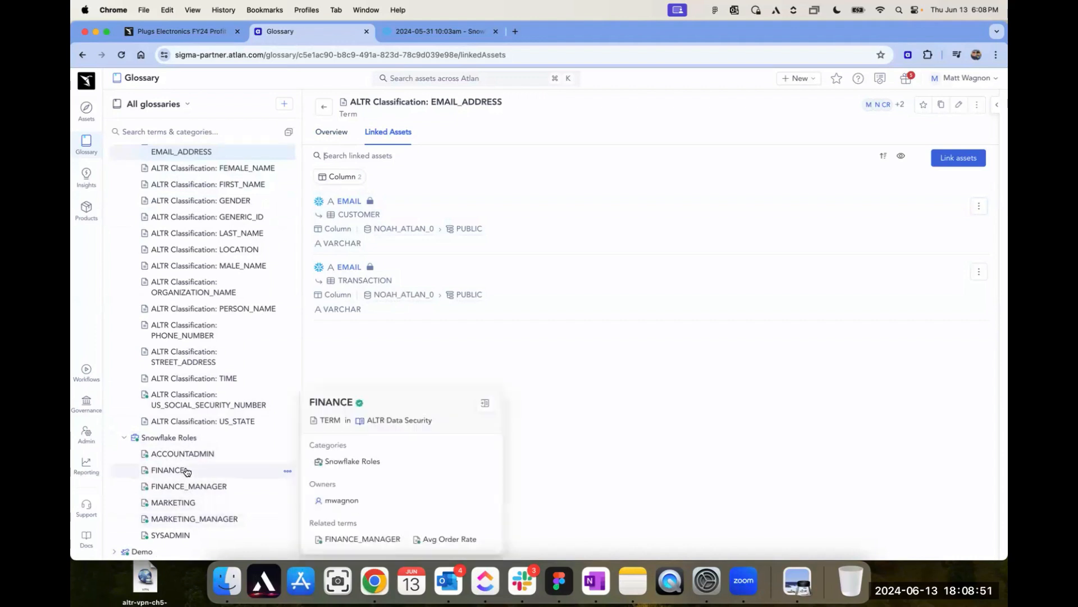
click(205, 520)
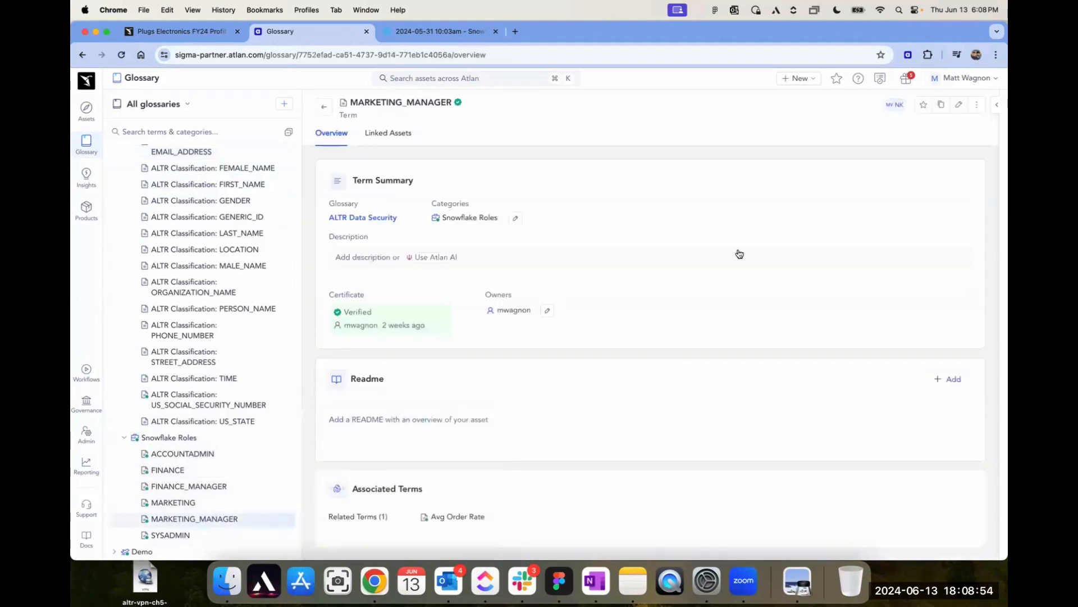
click(179, 504)
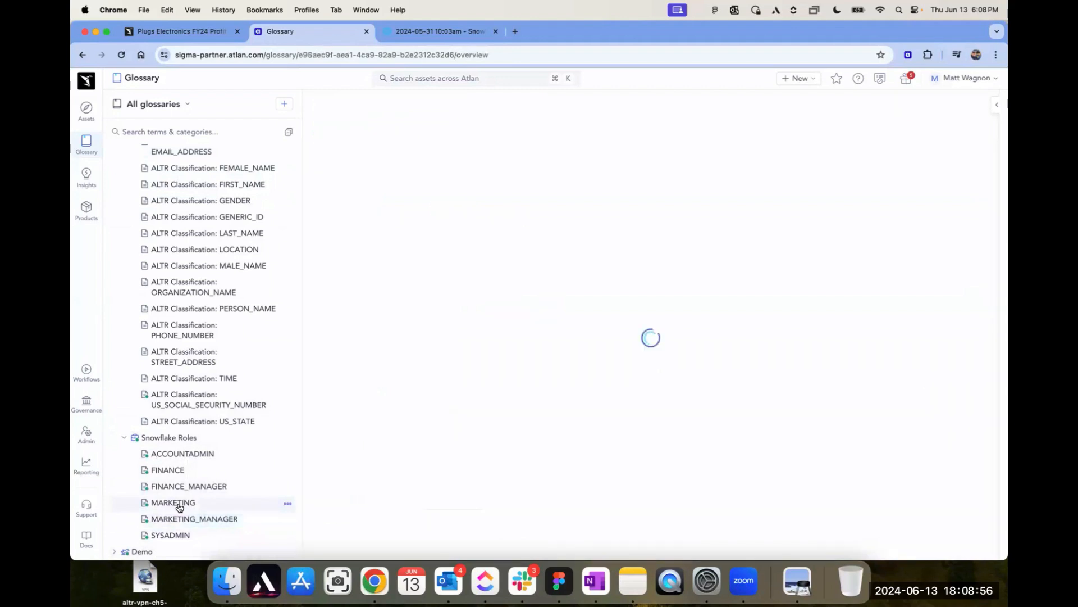
click(177, 457)
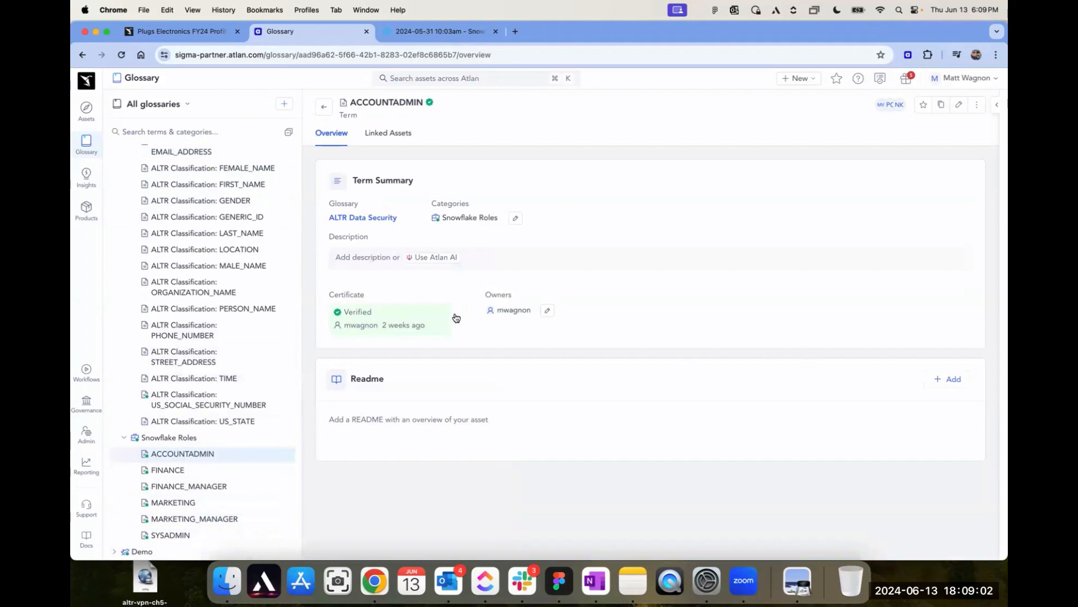
View the FINANCE, FINANCE_MANAGER and MARKETING_MANAGER terms under Snowflake Roles with the details sidebar expanded to show their tags
click(197, 470)
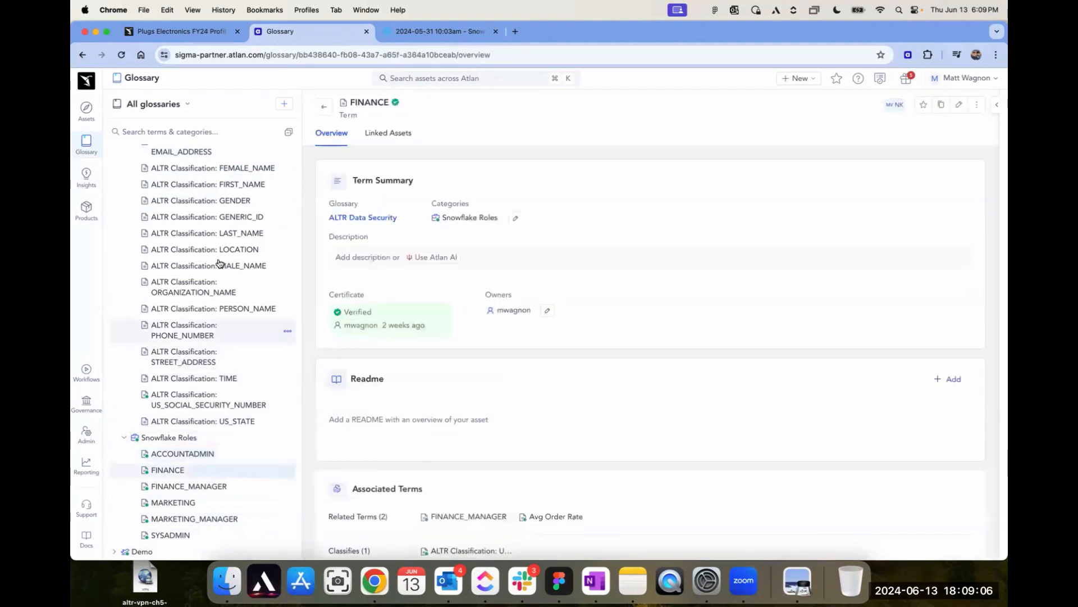
click(999, 103)
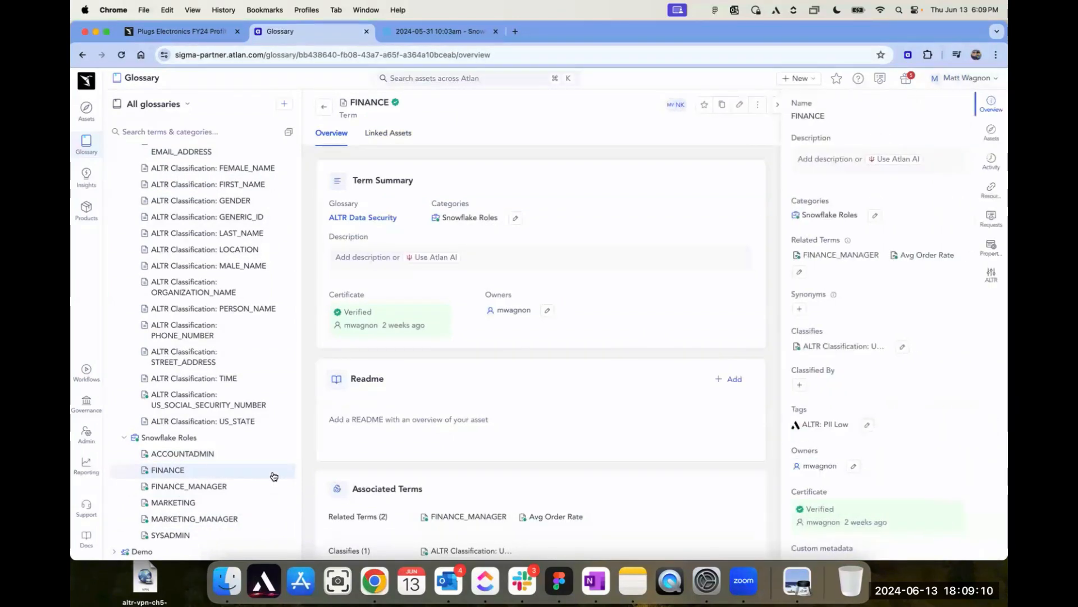
click(203, 487)
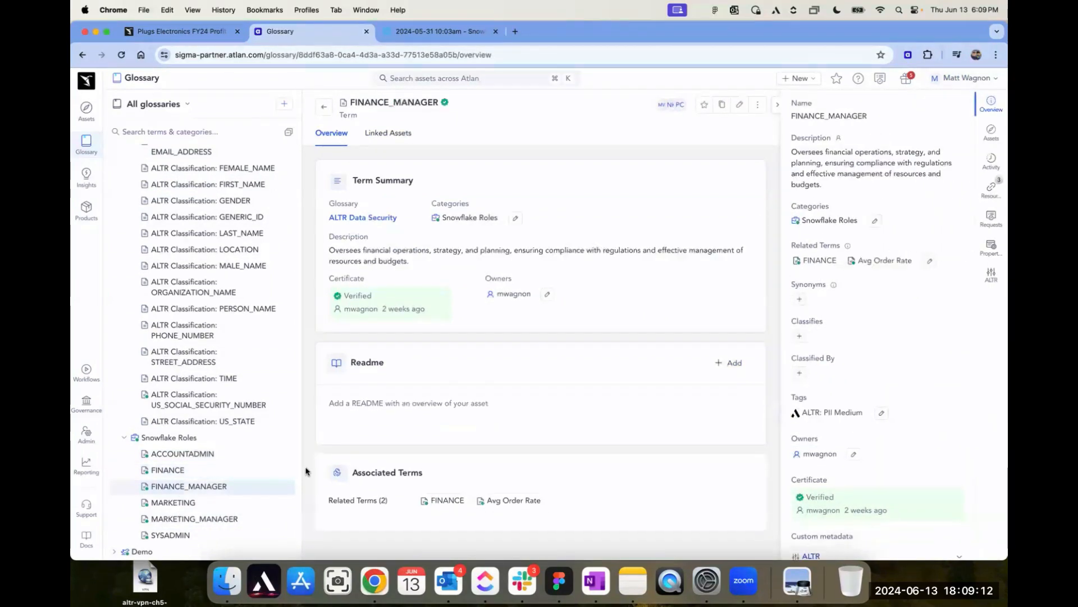
click(197, 519)
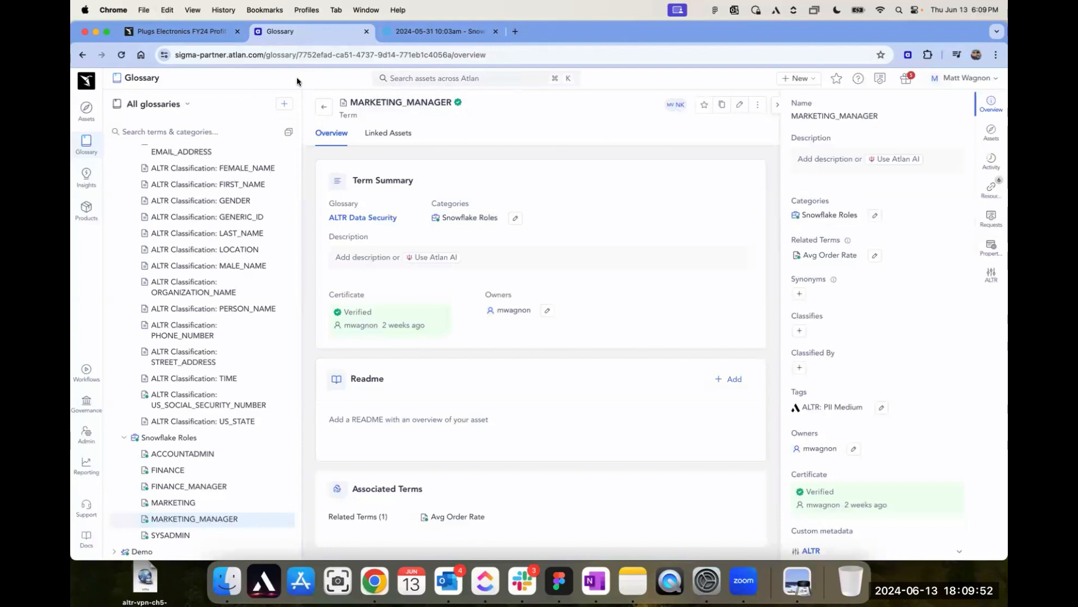
Switch to Sigma, return from the Profit Planning Tool workbook to the home page and open the Data Access Observability workbook
click(187, 36)
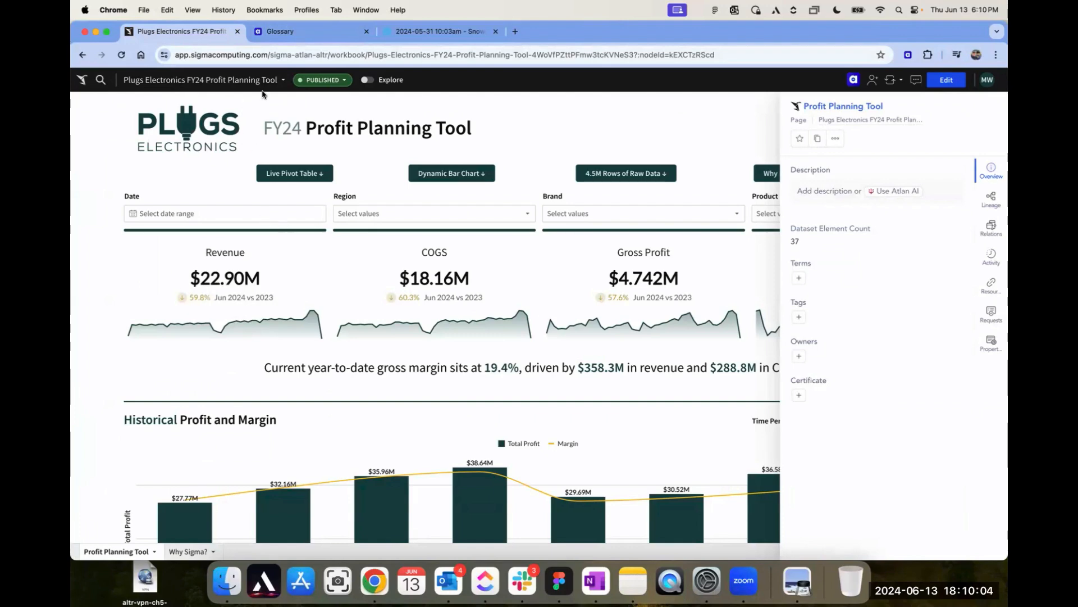
click(283, 80)
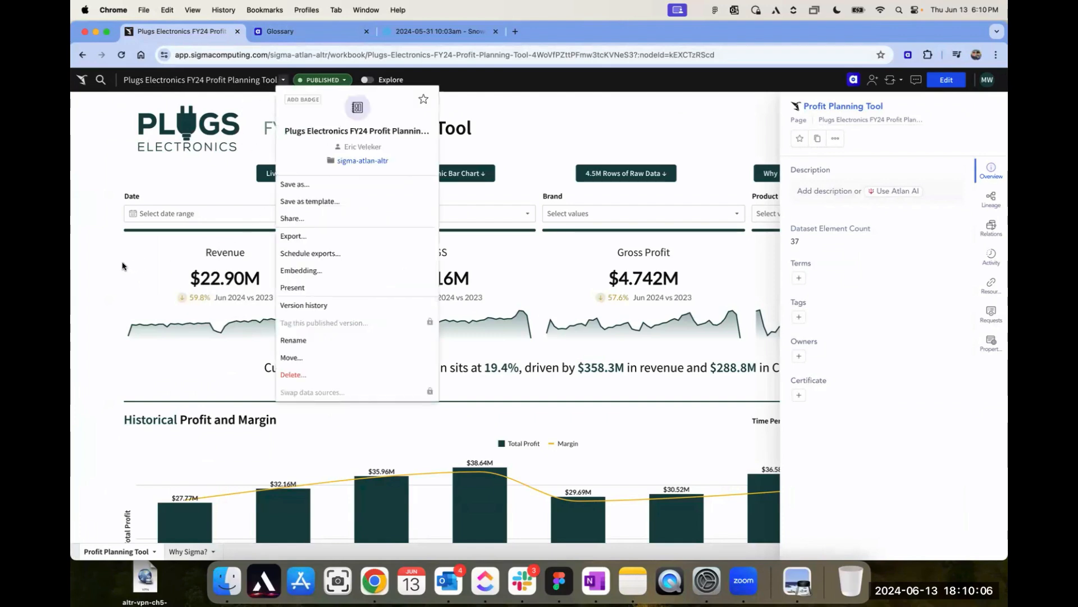
click(219, 258)
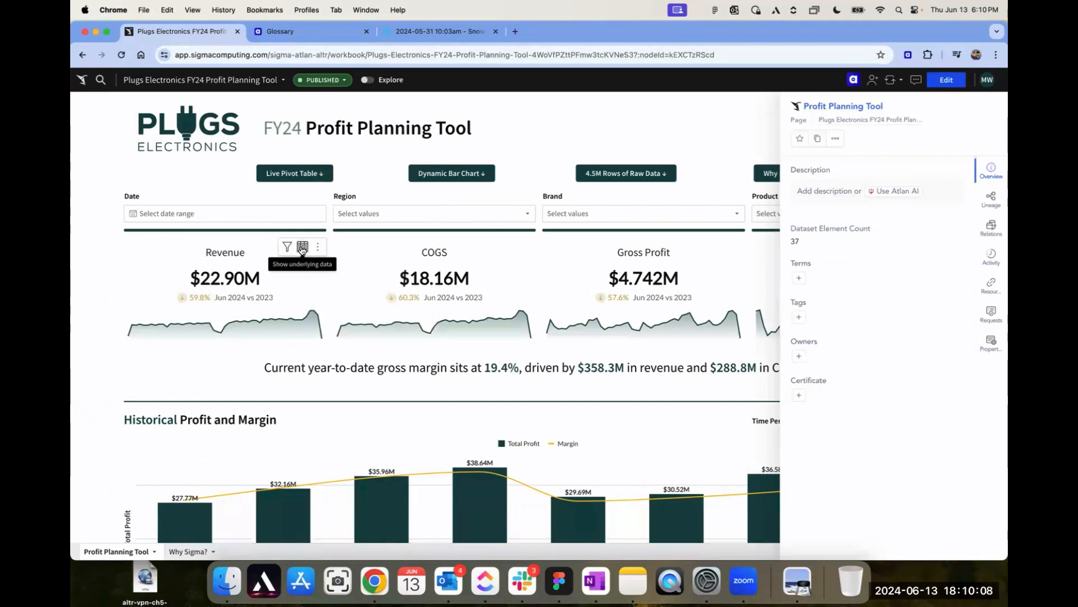
click(283, 79)
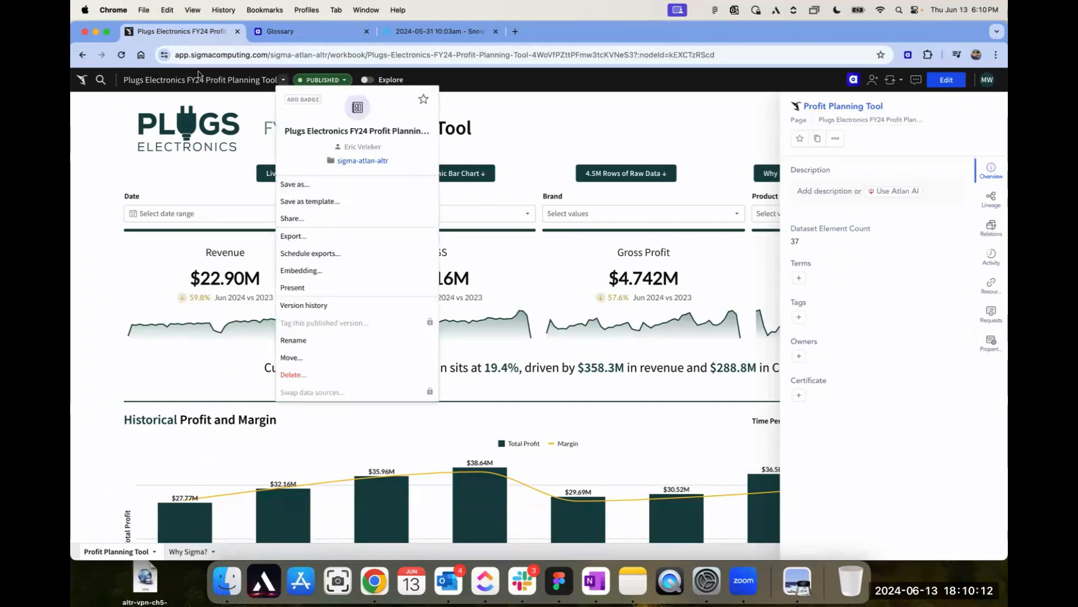
click(198, 76)
click(81, 79)
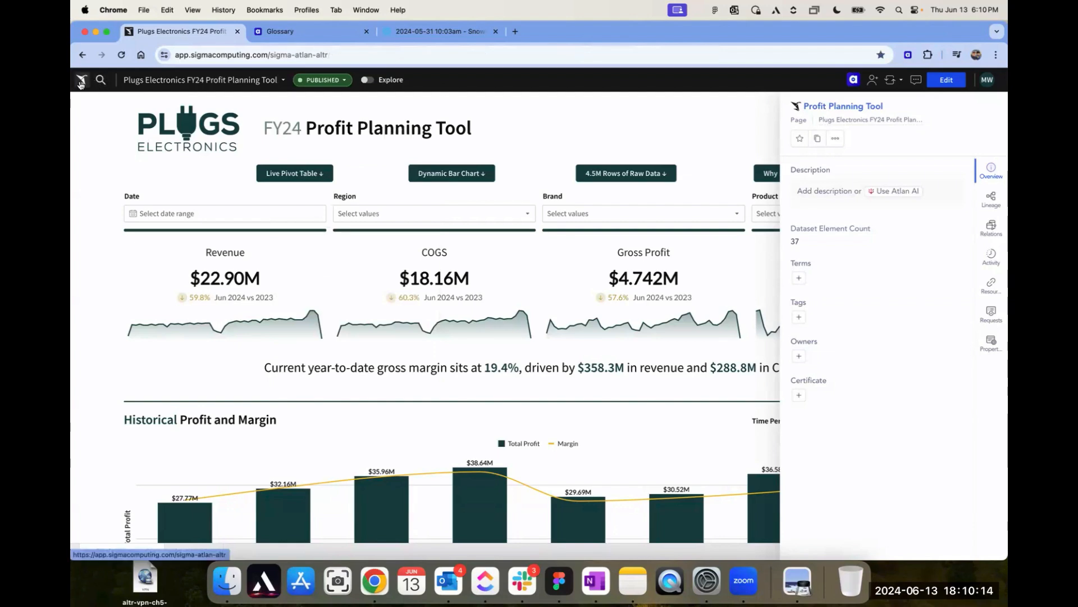
mouse_move(299, 179)
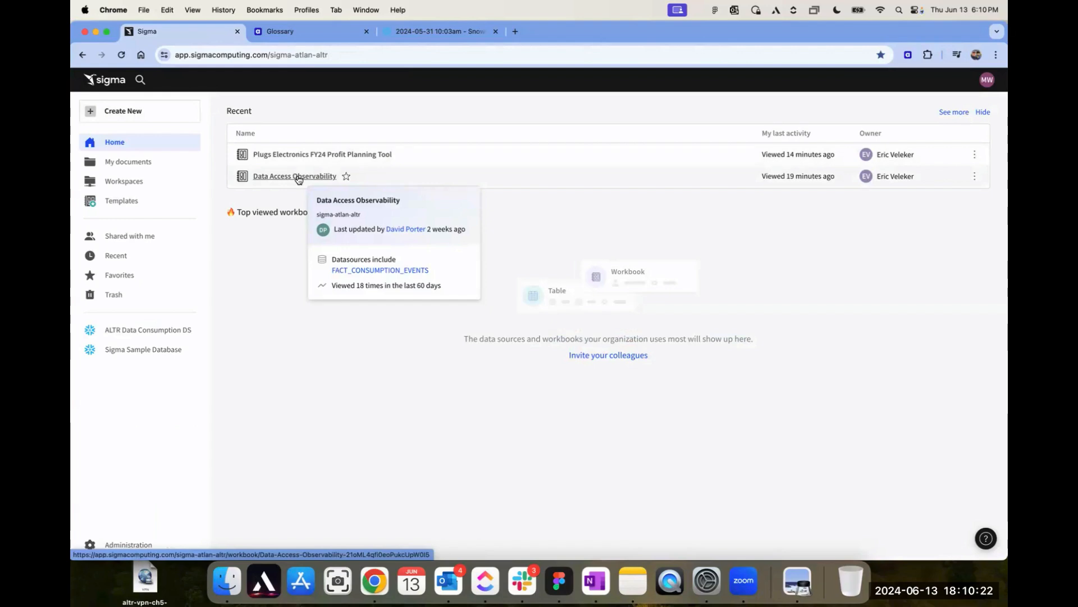
click(298, 177)
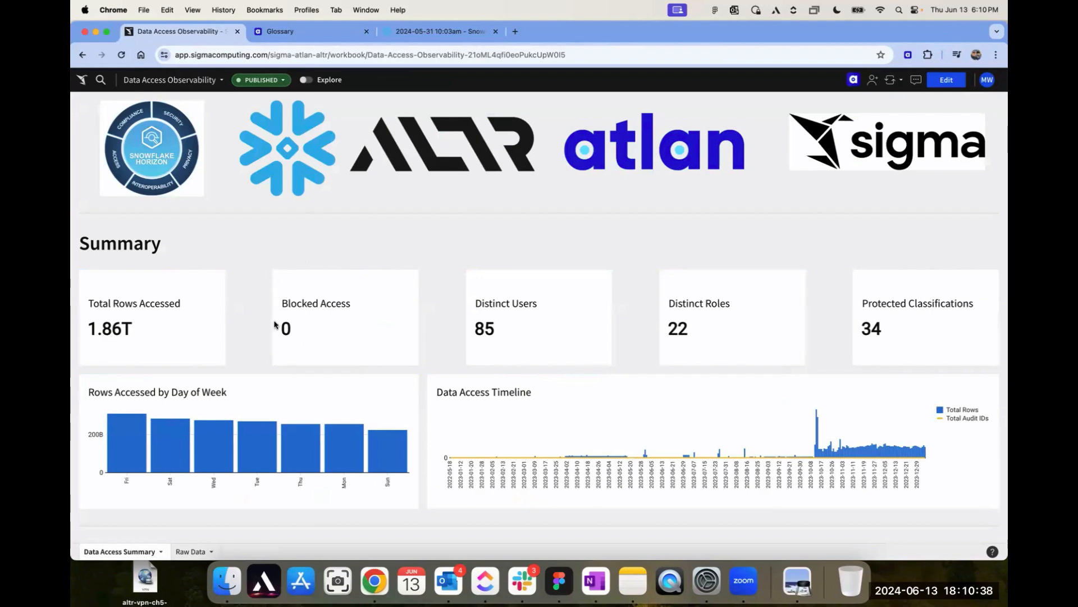
Examine the Data Access Summary page's Summary, Environments & Data and Users & Roles sections
scroll(272, 385, down, 1)
scroll(482, 387, down, 3)
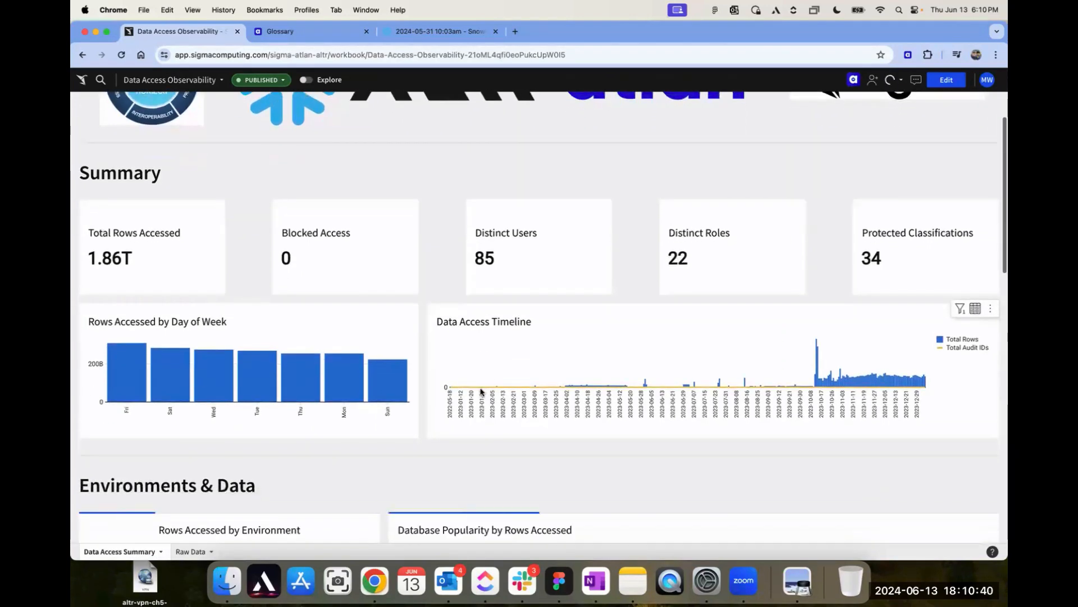
scroll(651, 394, down, 1)
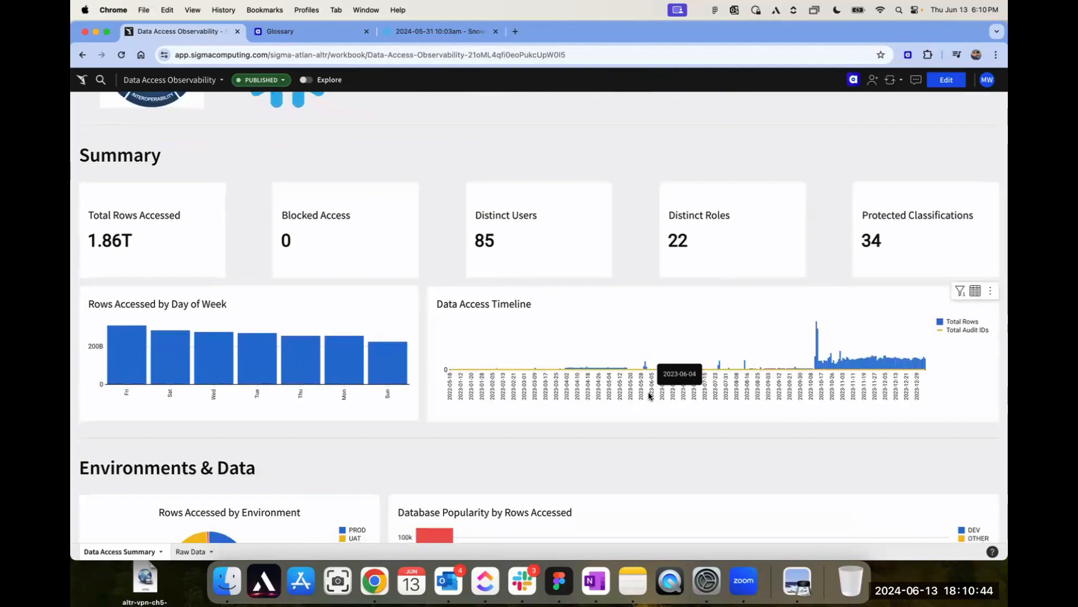
scroll(648, 395, up, 3)
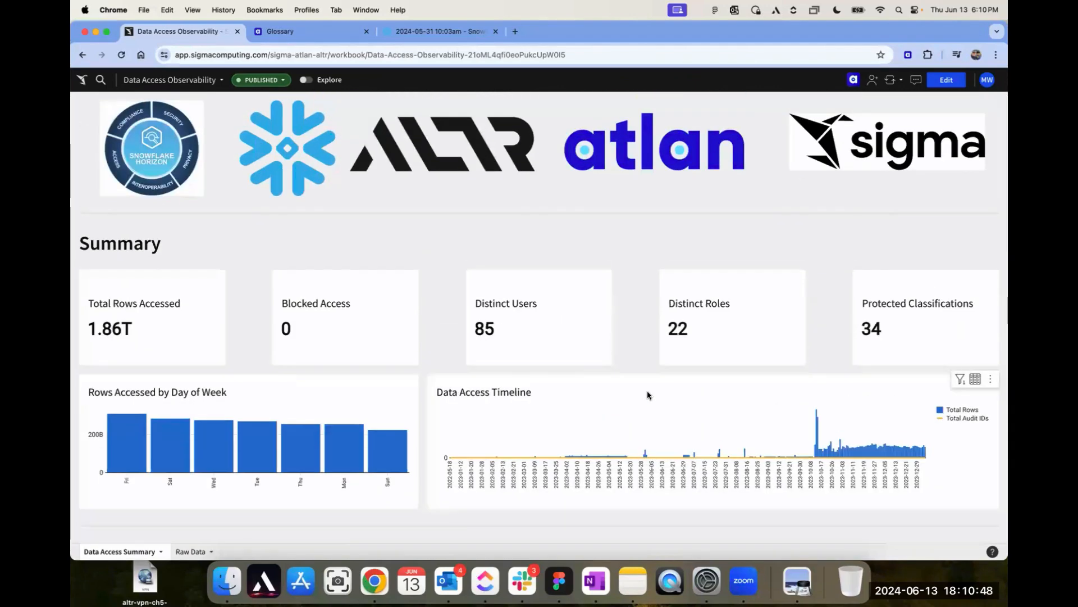
scroll(648, 394, down, 3)
scroll(634, 414, down, 1)
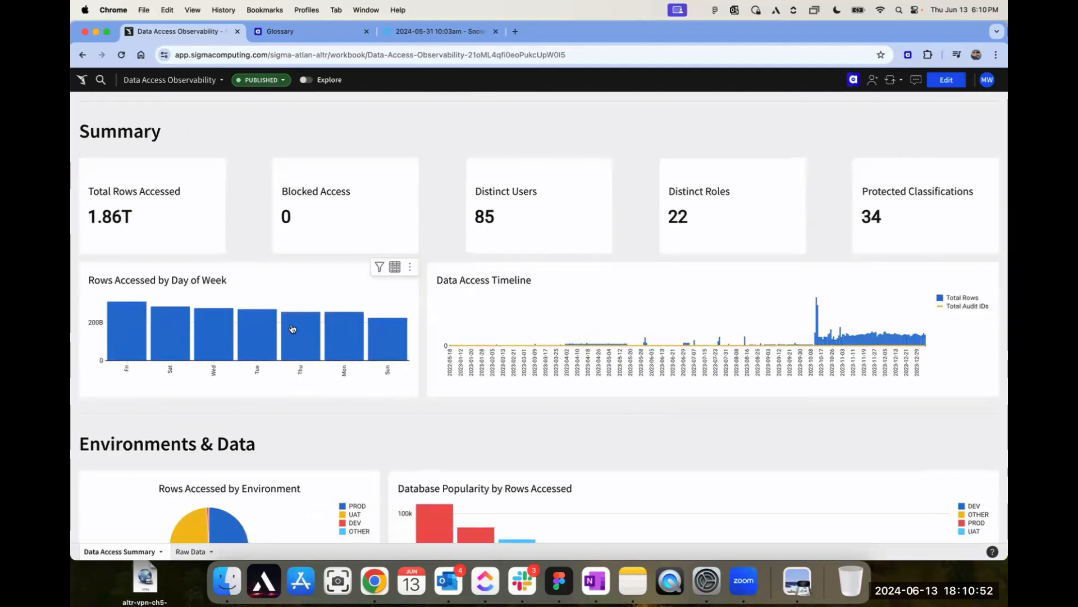
scroll(252, 356, down, 6)
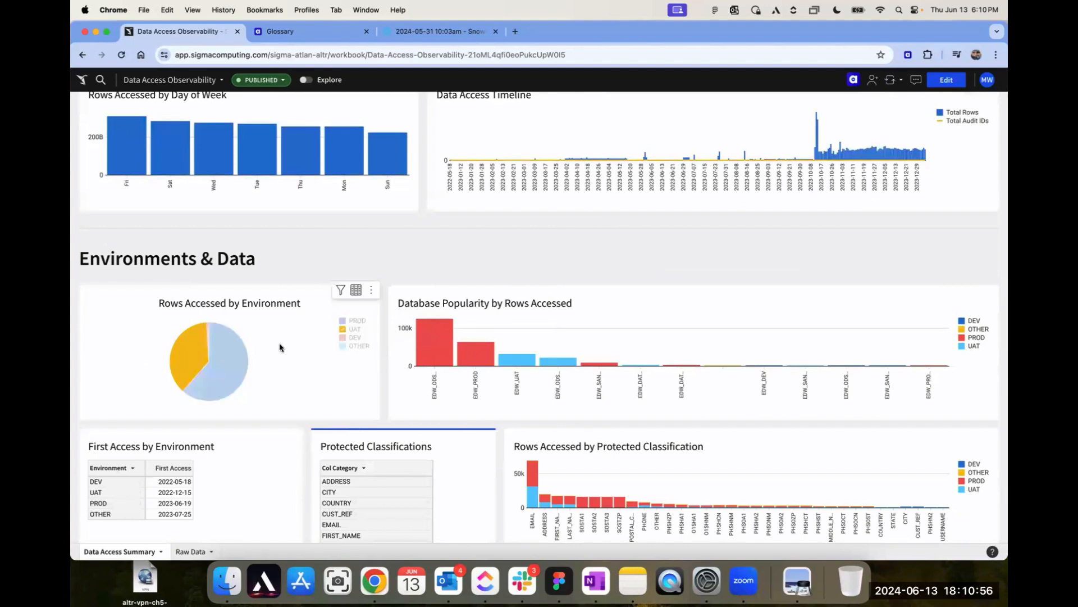
scroll(341, 354, down, 4)
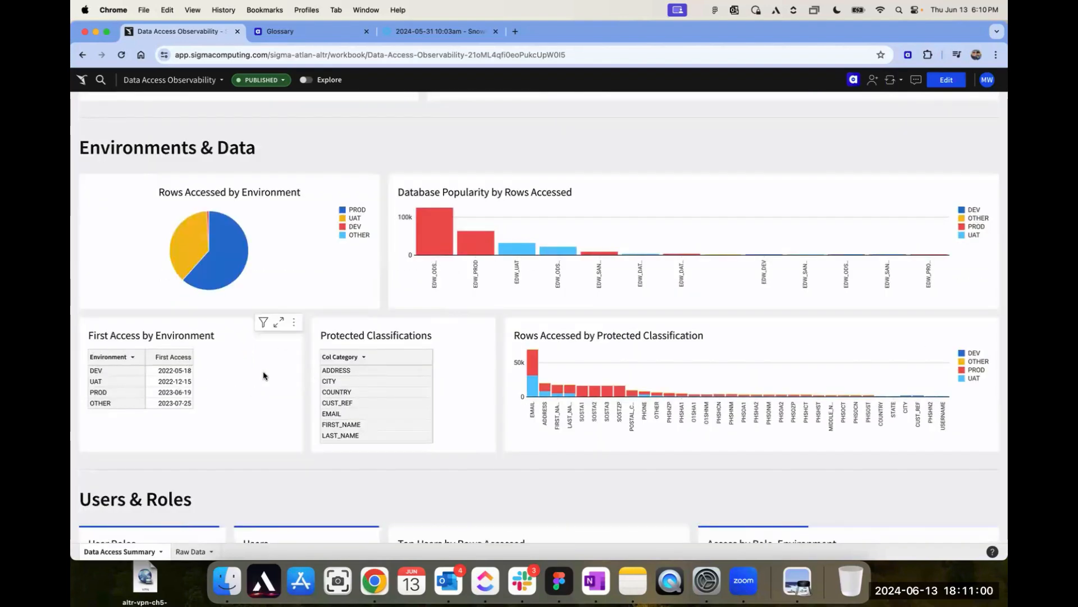
scroll(264, 371, down, 4)
scroll(233, 397, down, 4)
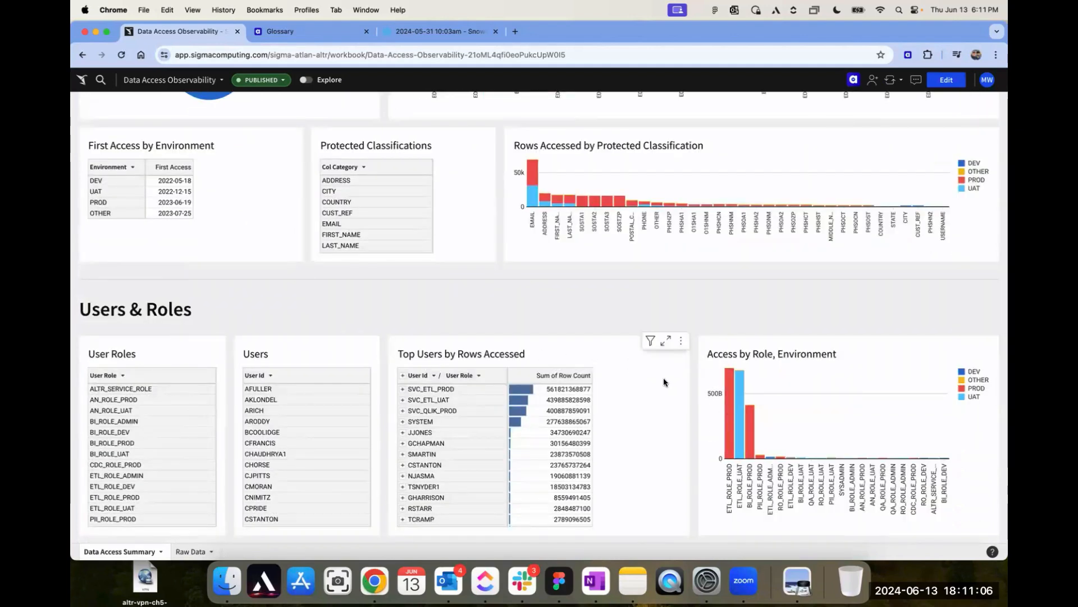
Review the conditional alert options for the Rows Accessed by Protected Classification chart, close them without creating an alert, and return to the Summary section
scroll(664, 380, up, 4)
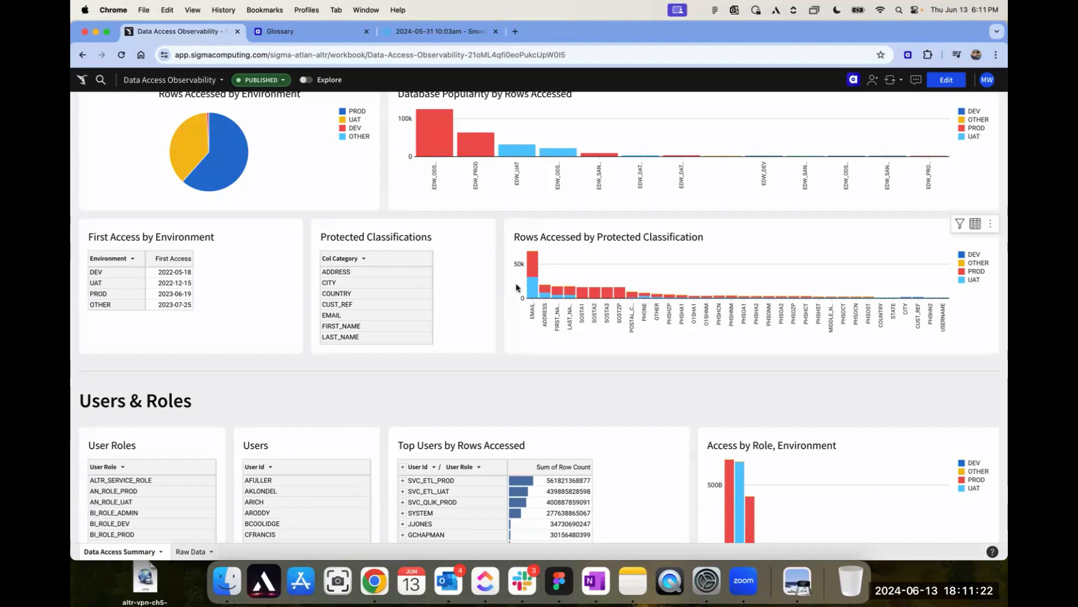
click(991, 224)
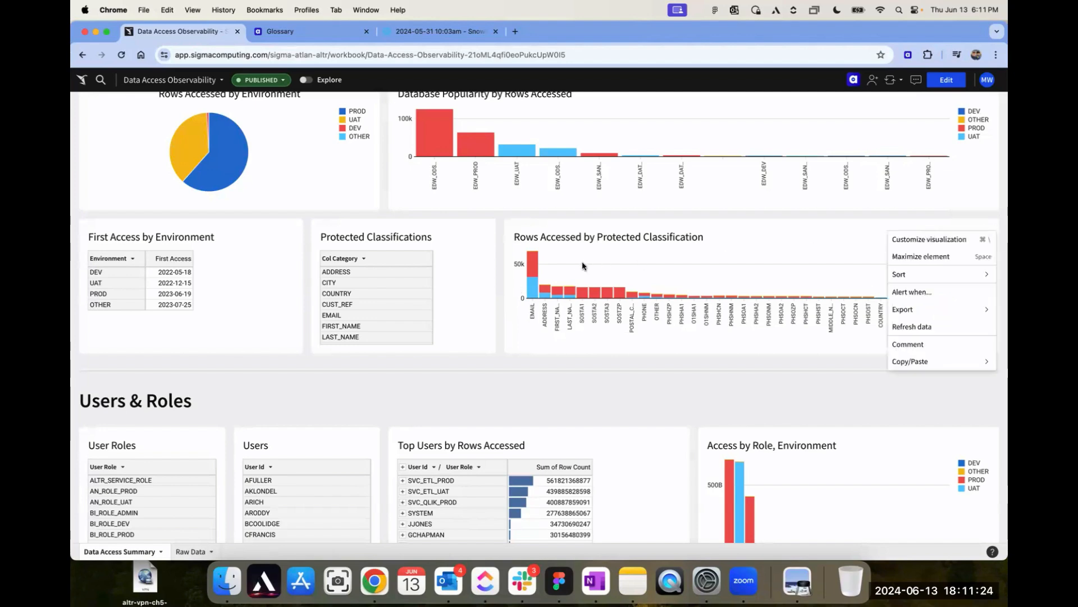
click(906, 292)
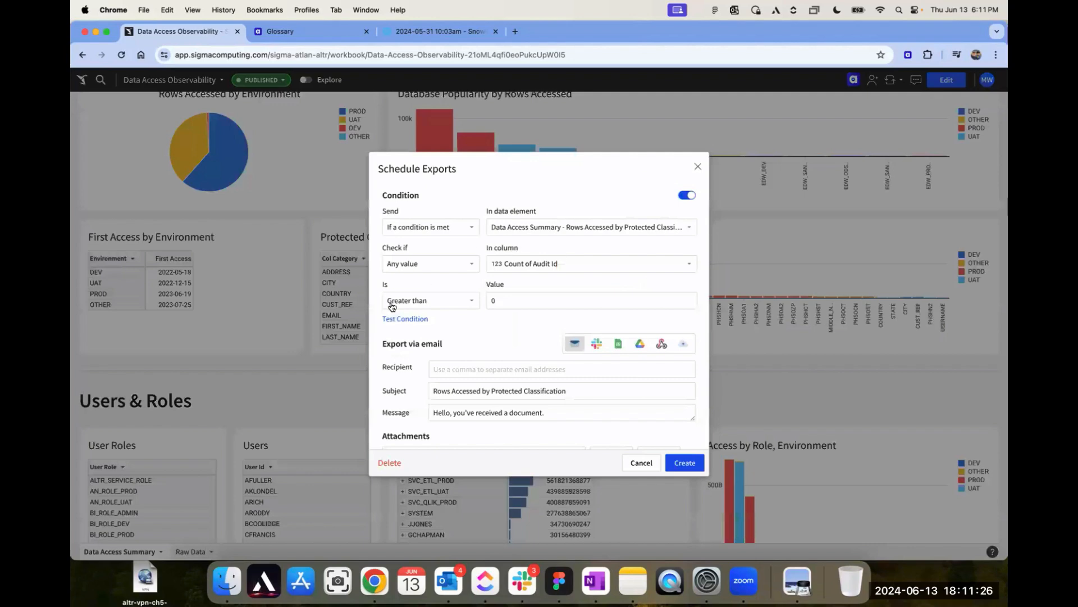
click(697, 167)
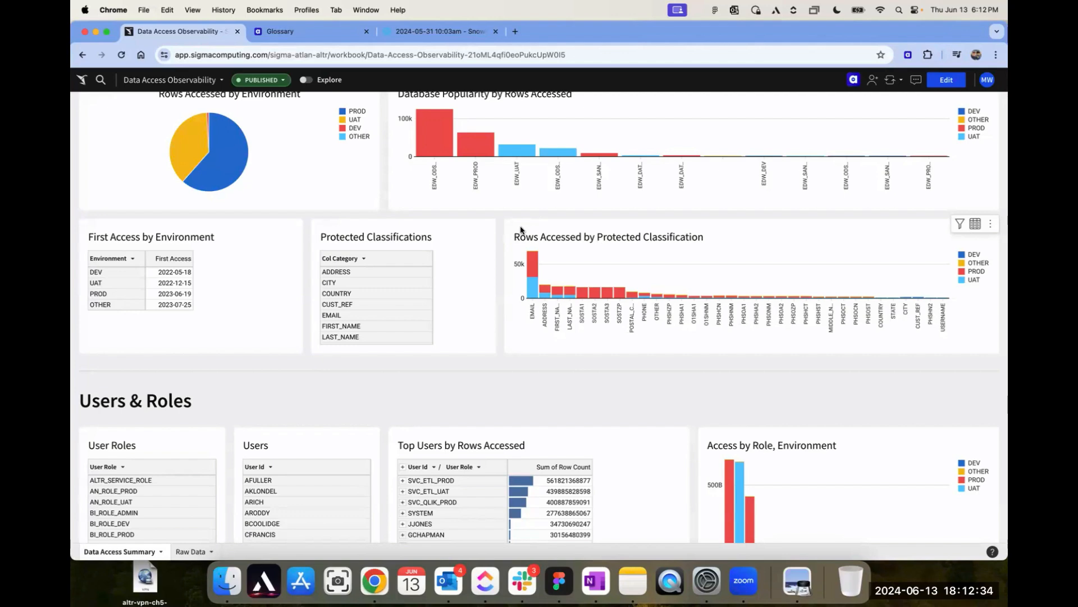
scroll(520, 228, up, 12)
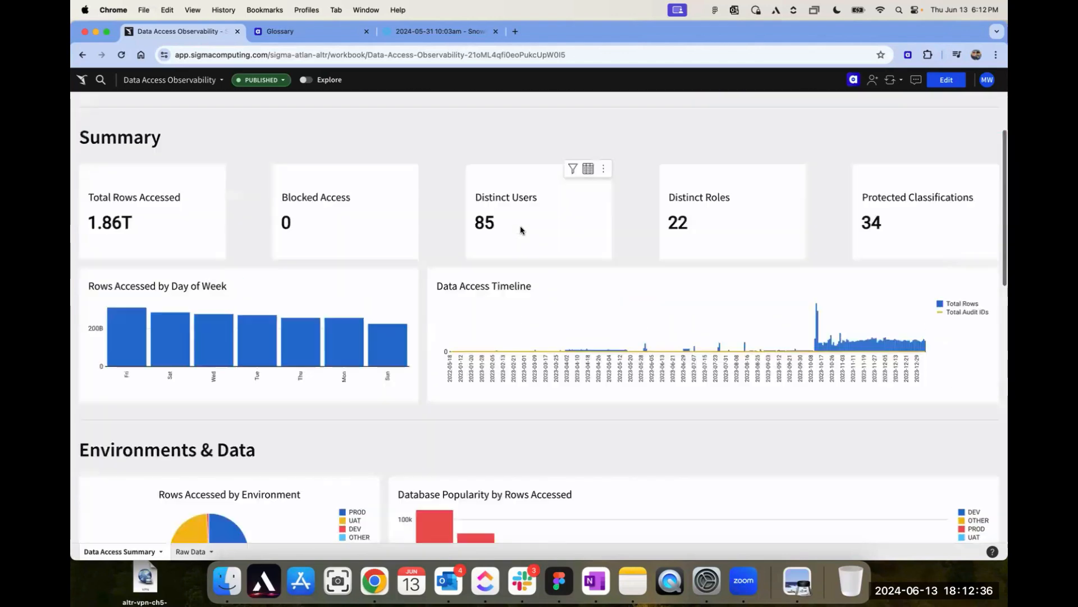